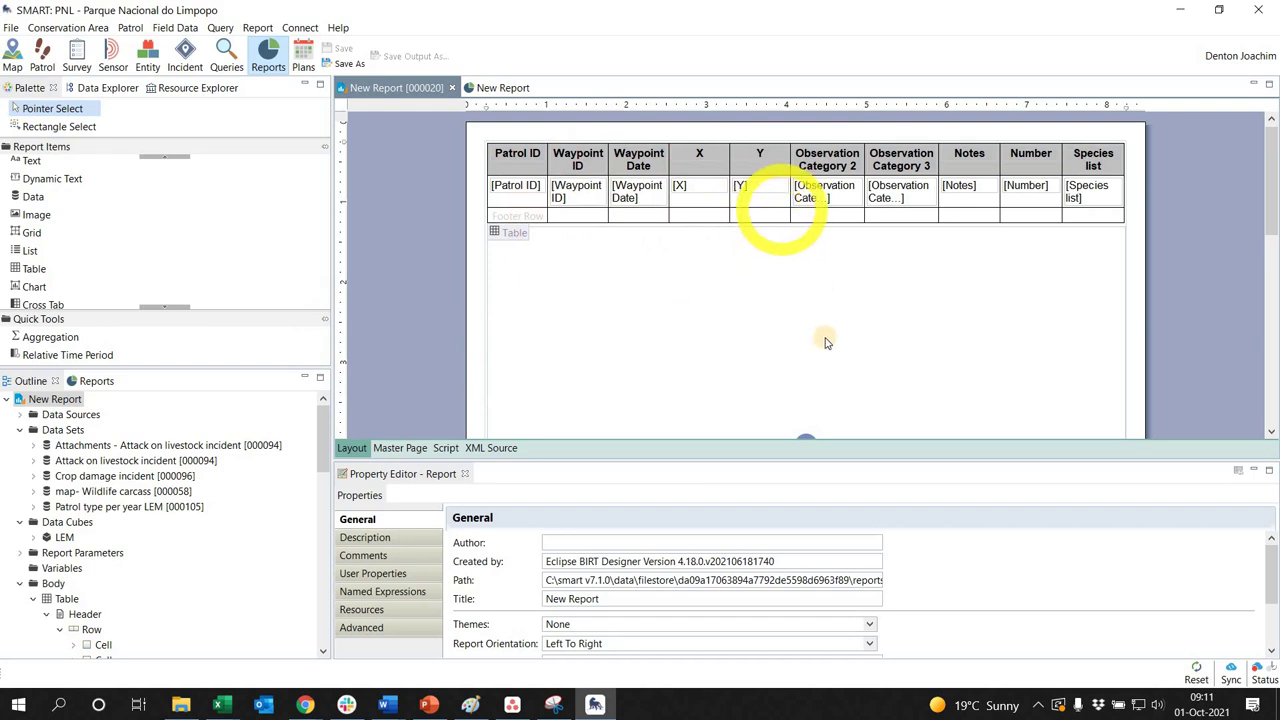
# Collapse Body in the Outline and expand Report Parameters to reveal Report Dates' Start Date and End Date.
pyautogui.scroll(-1, 830, 320)
pyautogui.scroll(-1, 796, 340)
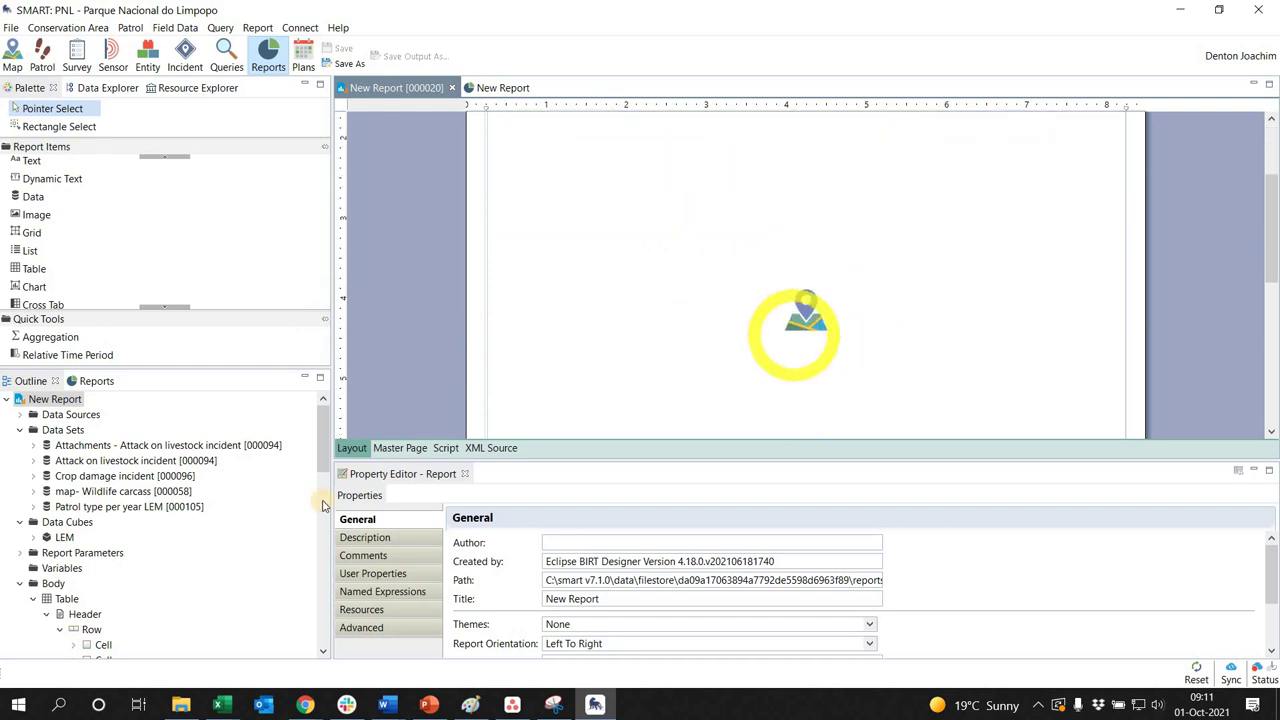
pyautogui.scroll(-3, 808, 325)
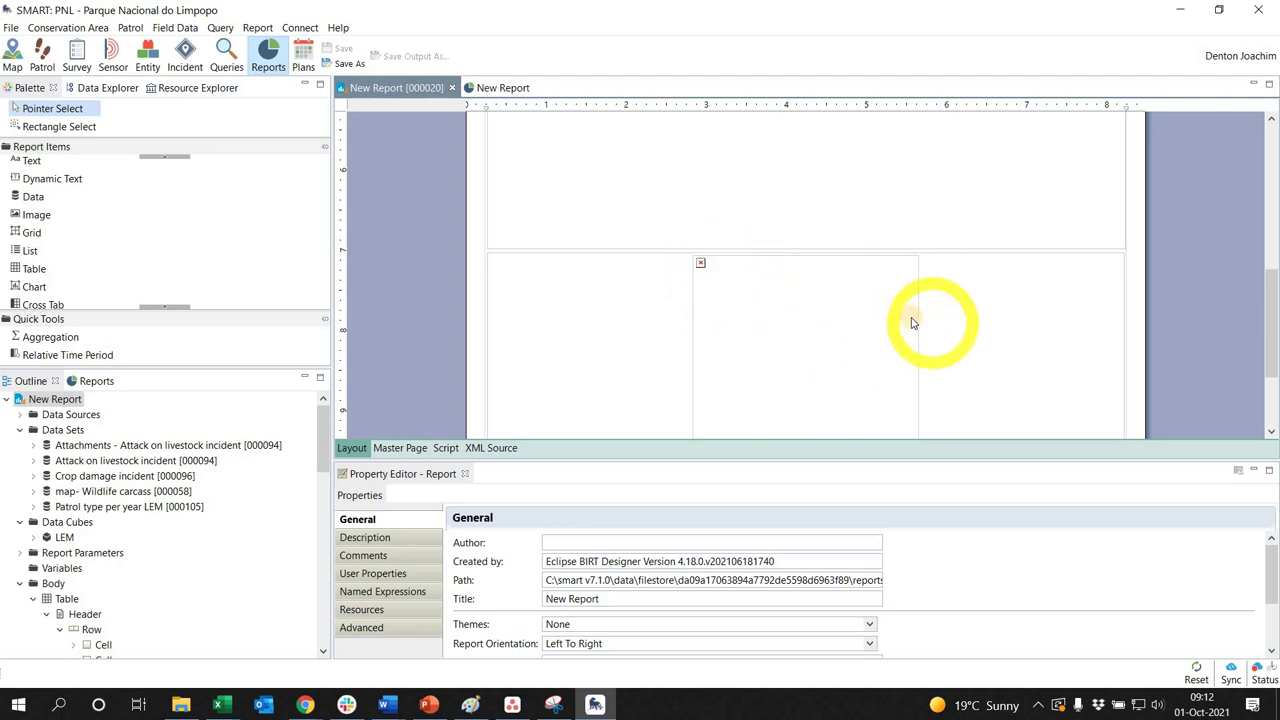
pyautogui.scroll(10, 912, 322)
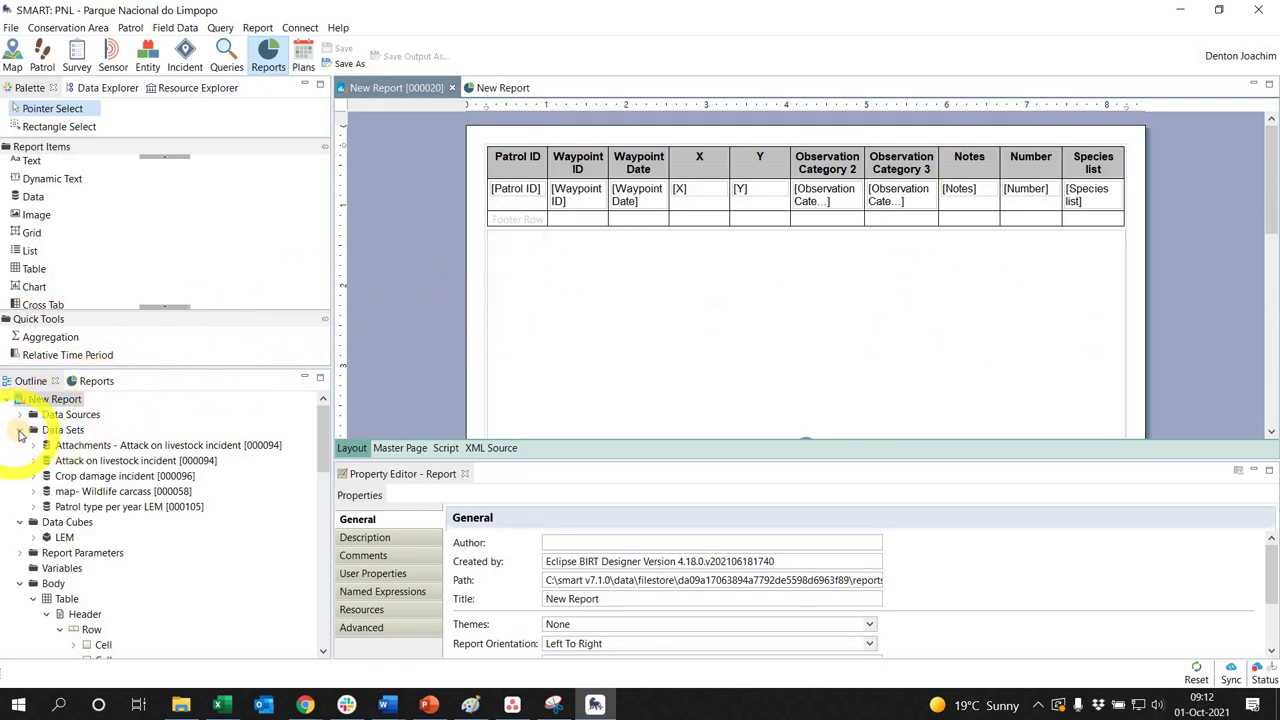
pyautogui.click(19, 583)
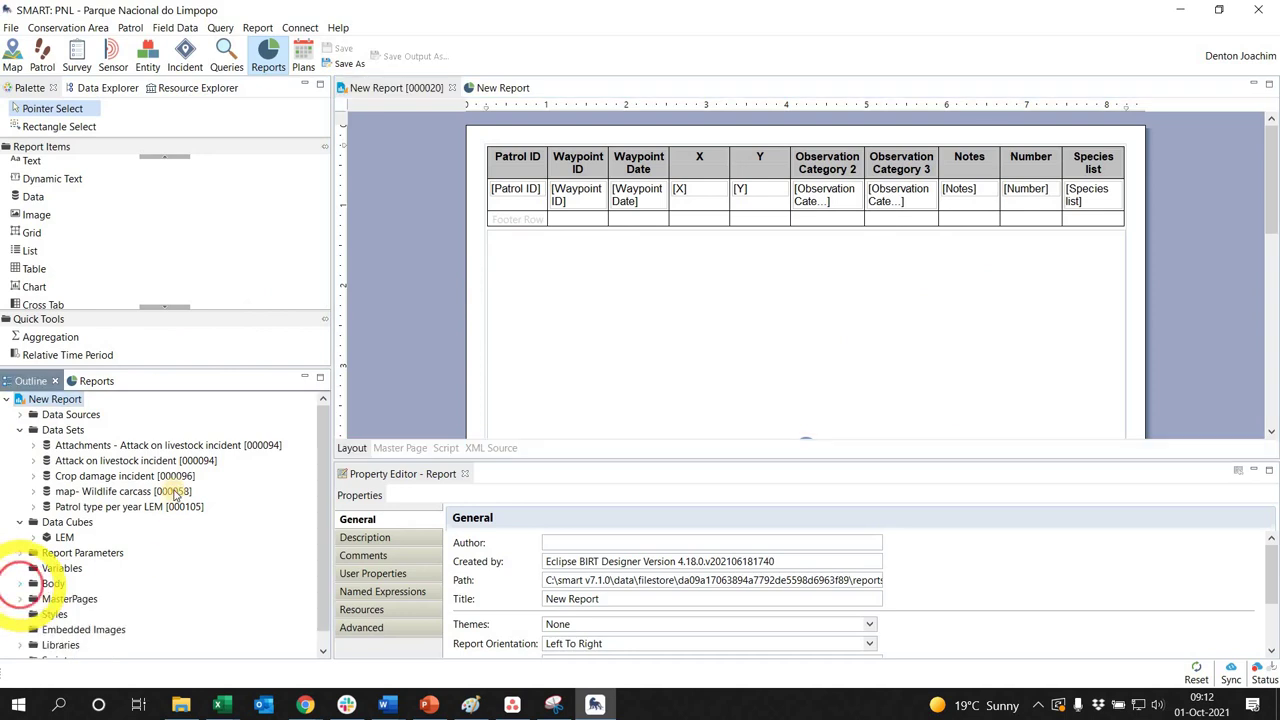
pyautogui.scroll(-1, 80, 445)
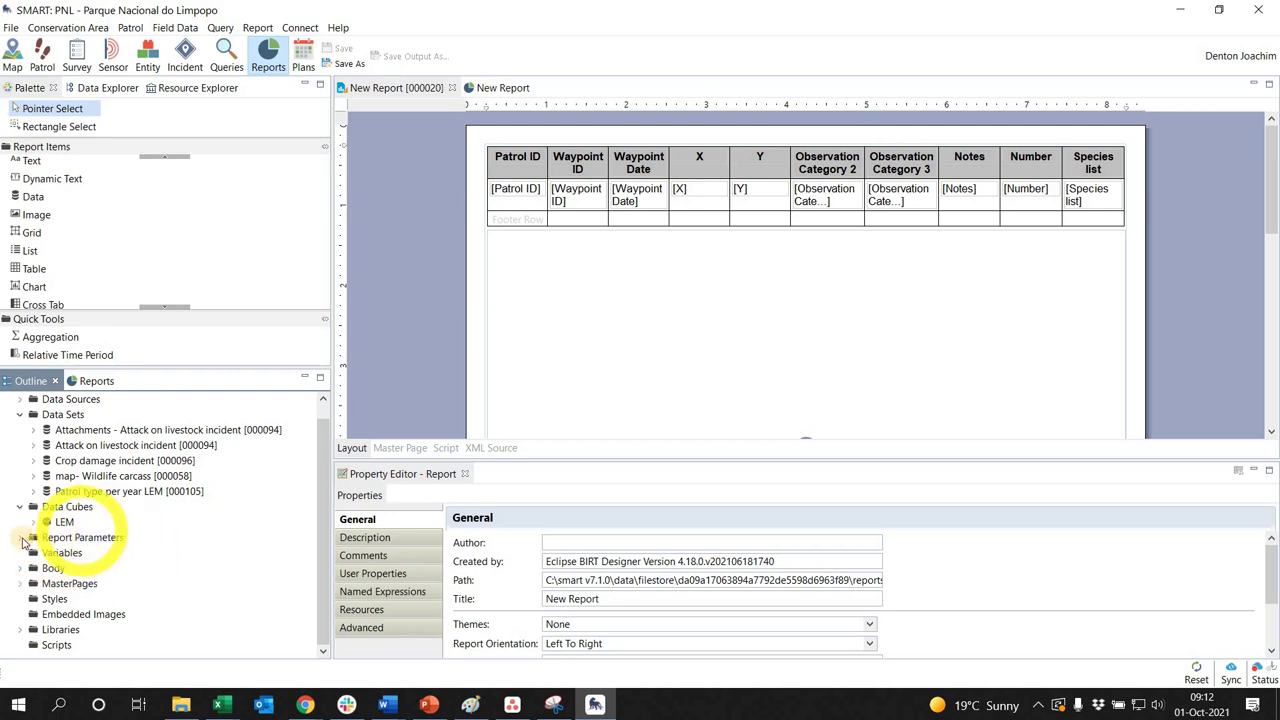
pyautogui.click(22, 538)
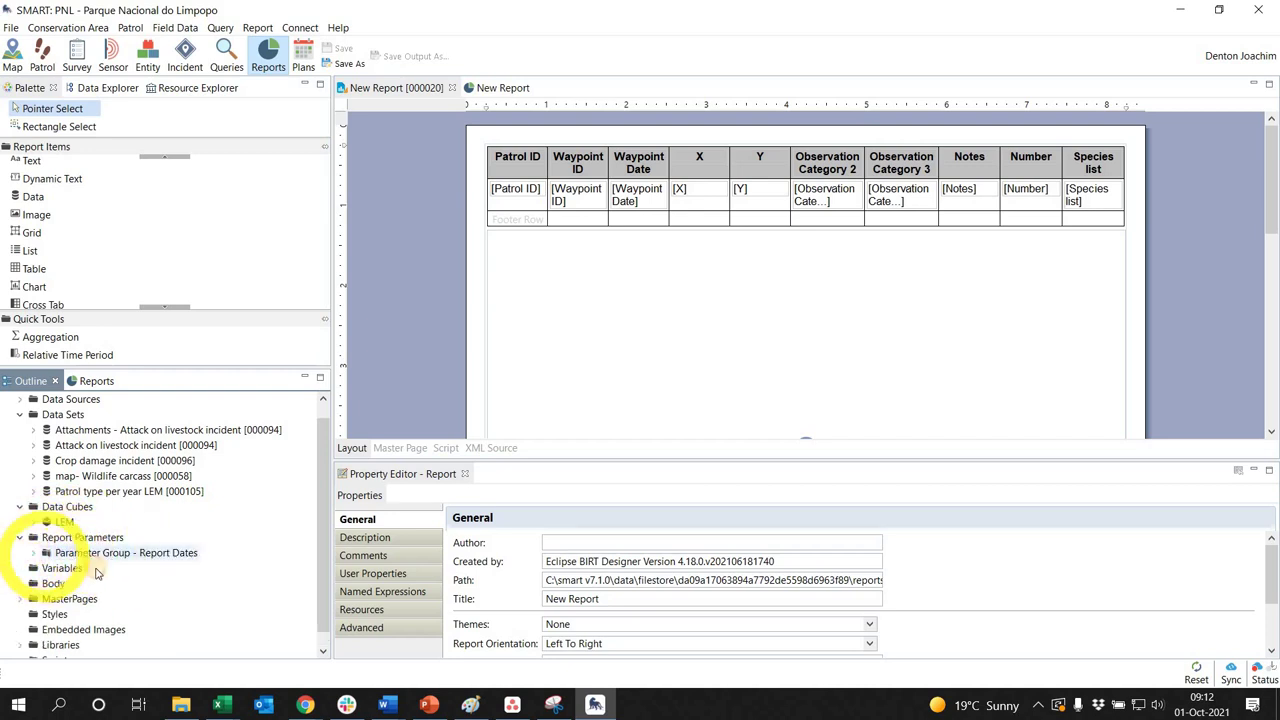
pyautogui.click(33, 553)
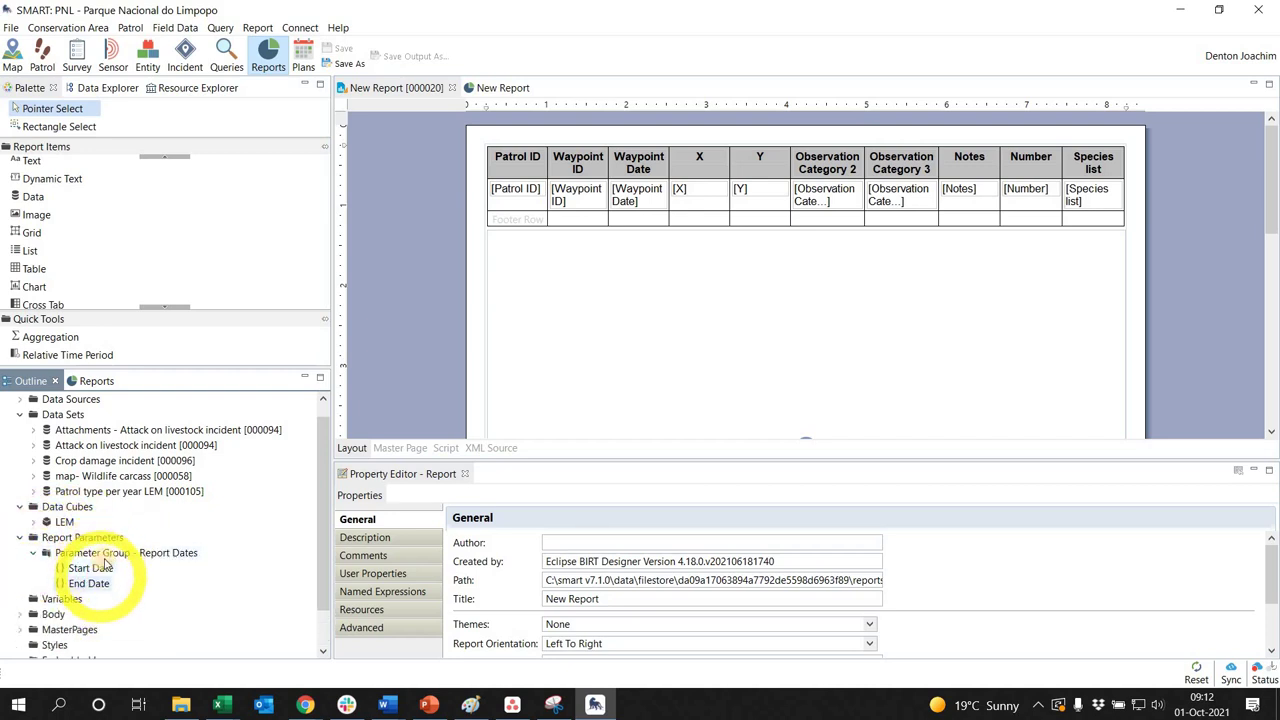
pyautogui.click(33, 553)
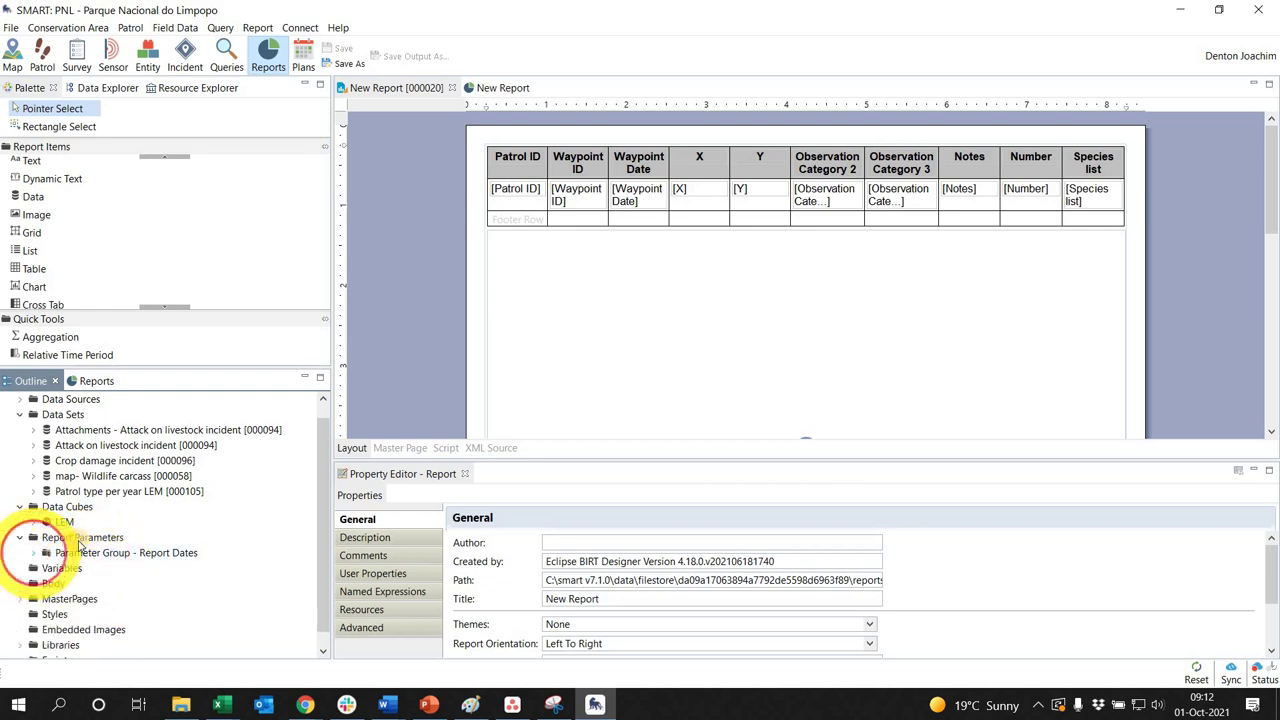
# Create report parameter Patrol_ID as a required String Text Box.
pyautogui.rightClick(80, 540)
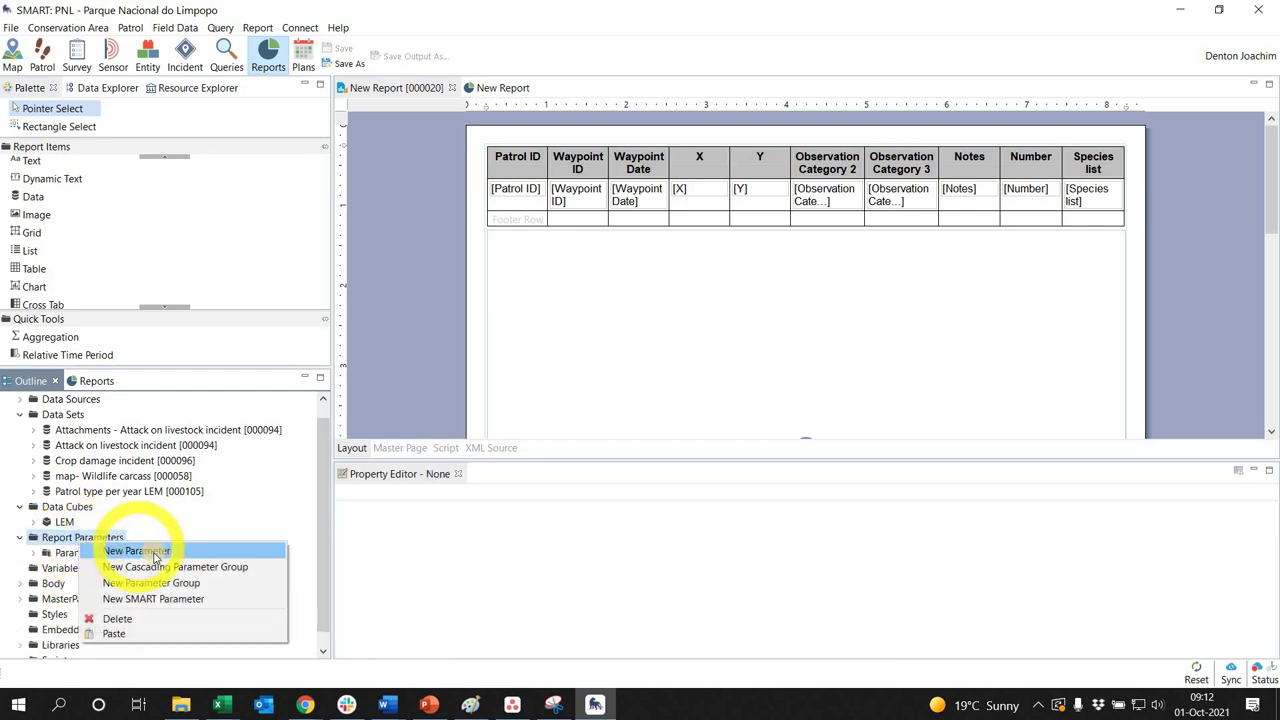
pyautogui.click(155, 552)
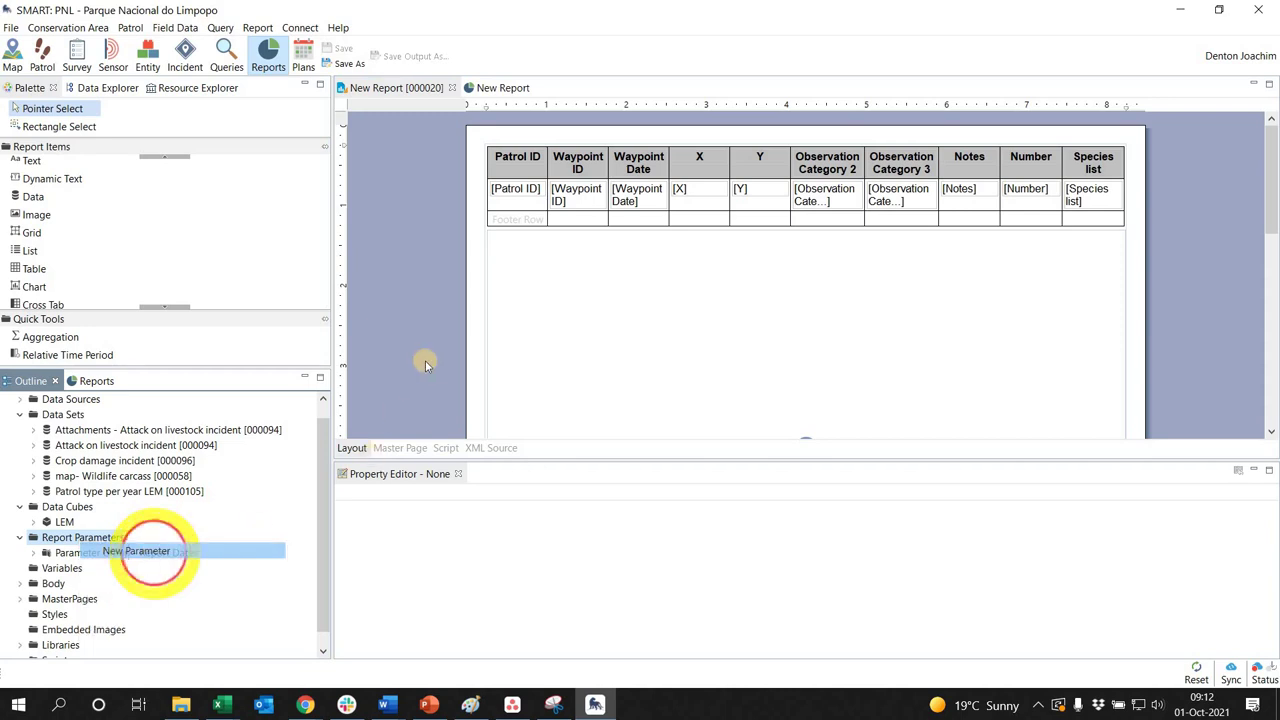
pyautogui.click(316, 140)
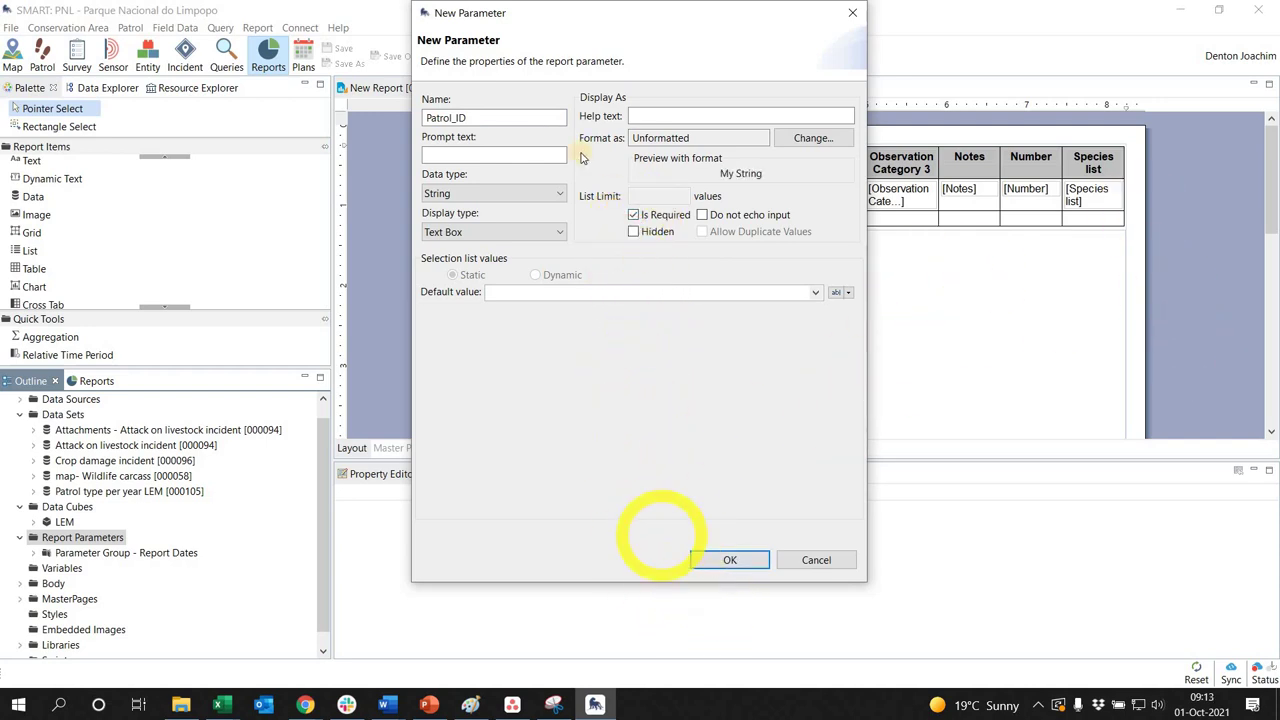
pyautogui.click(735, 563)
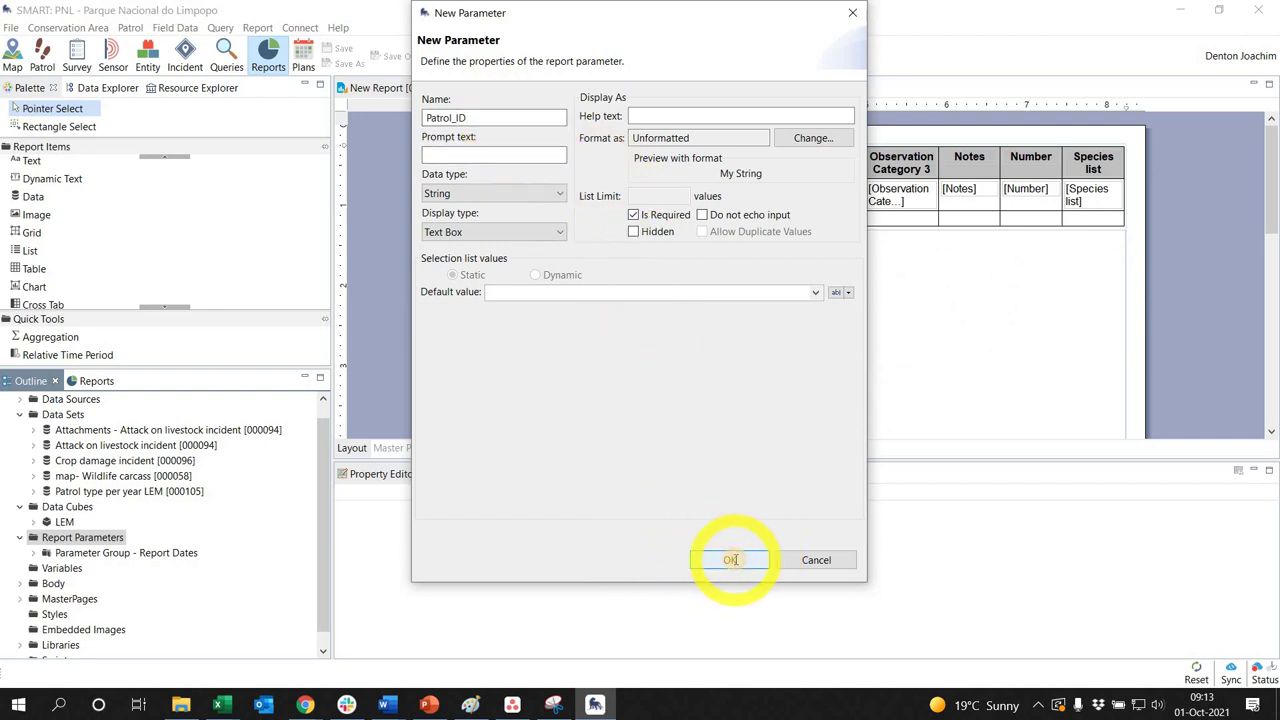
pyautogui.click(343, 48)
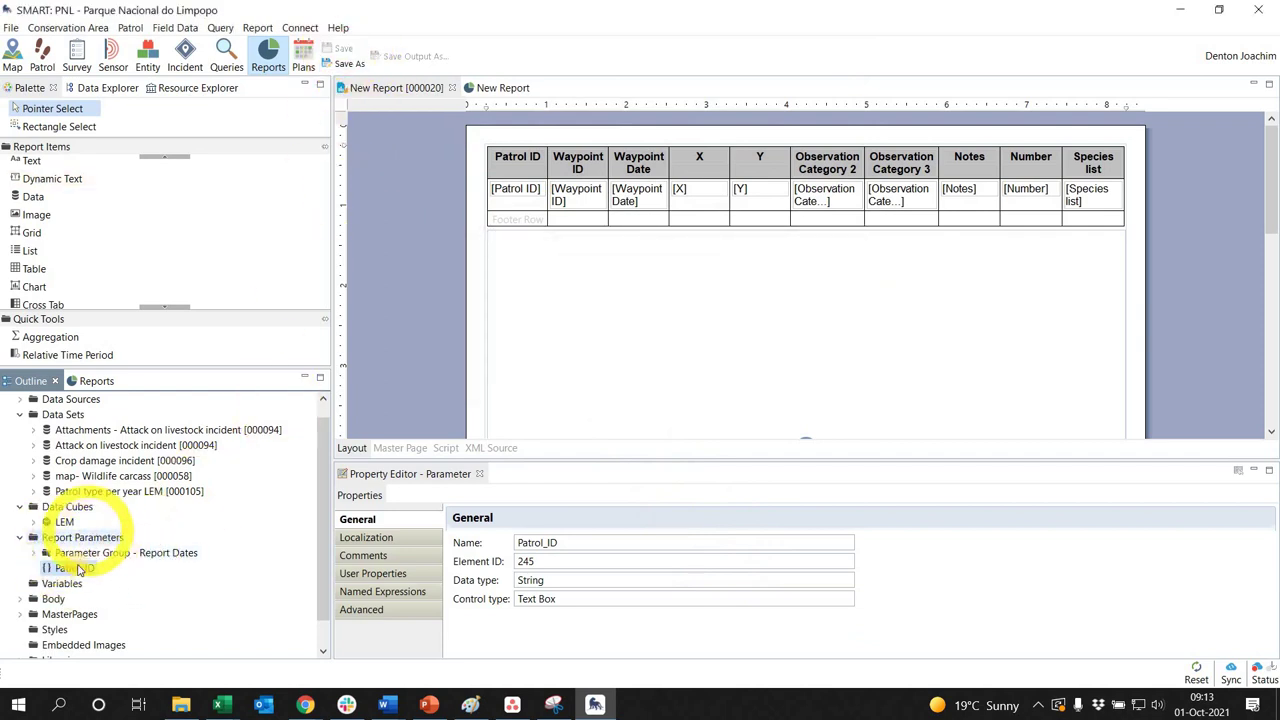
# Edit the Attachments data set, choosing query 7. Human Wildlife Conflict > Maps > Attack on livestock incident.
pyautogui.click(76, 568)
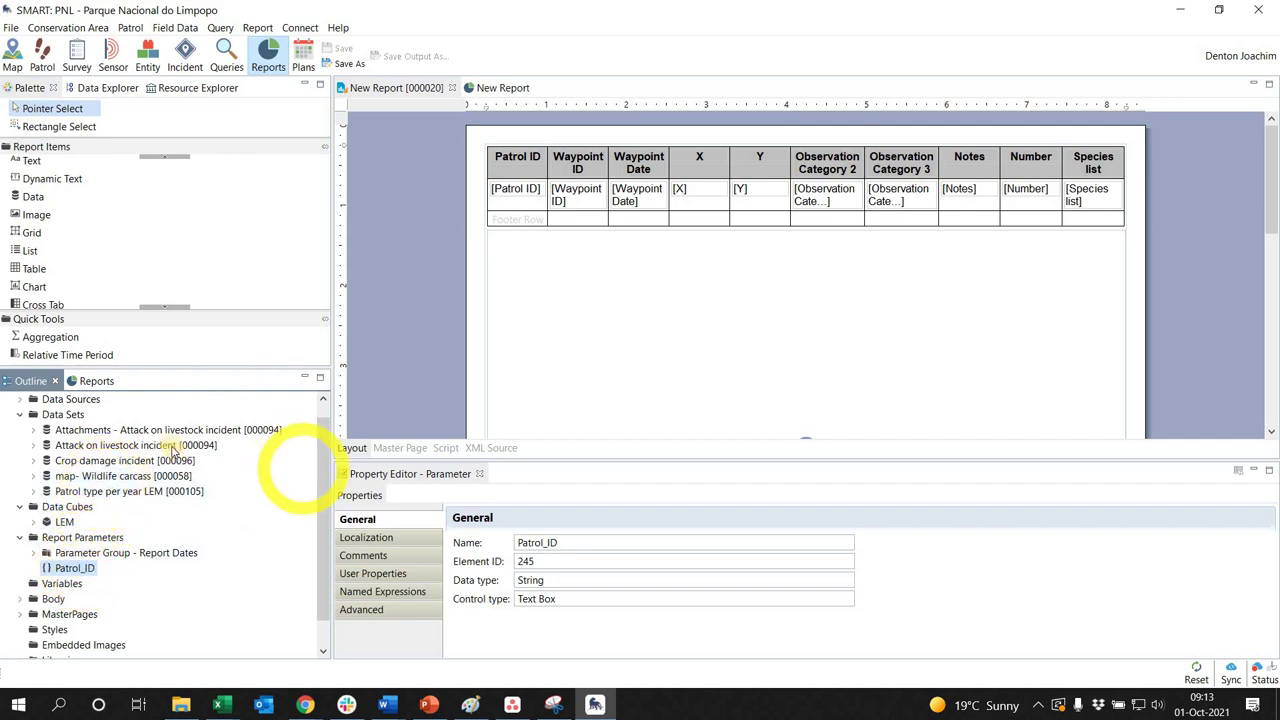
pyautogui.rightClick(150, 431)
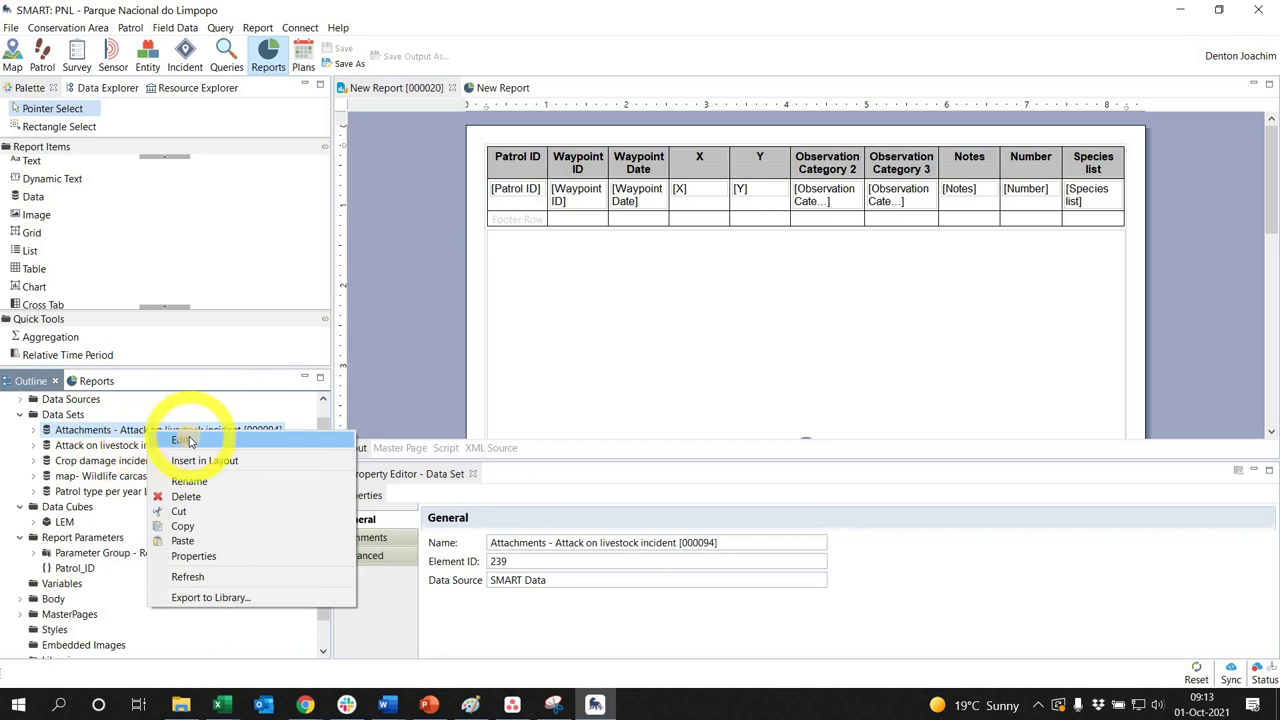
pyautogui.click(180, 440)
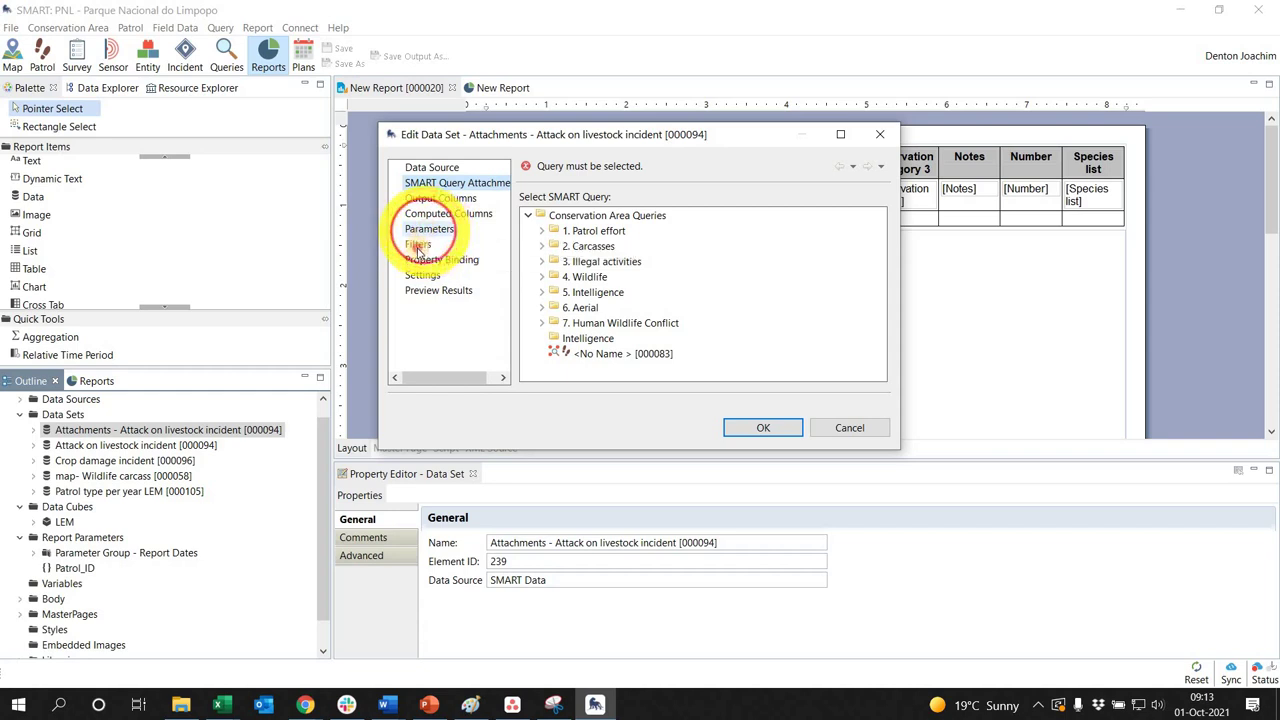
pyautogui.click(422, 252)
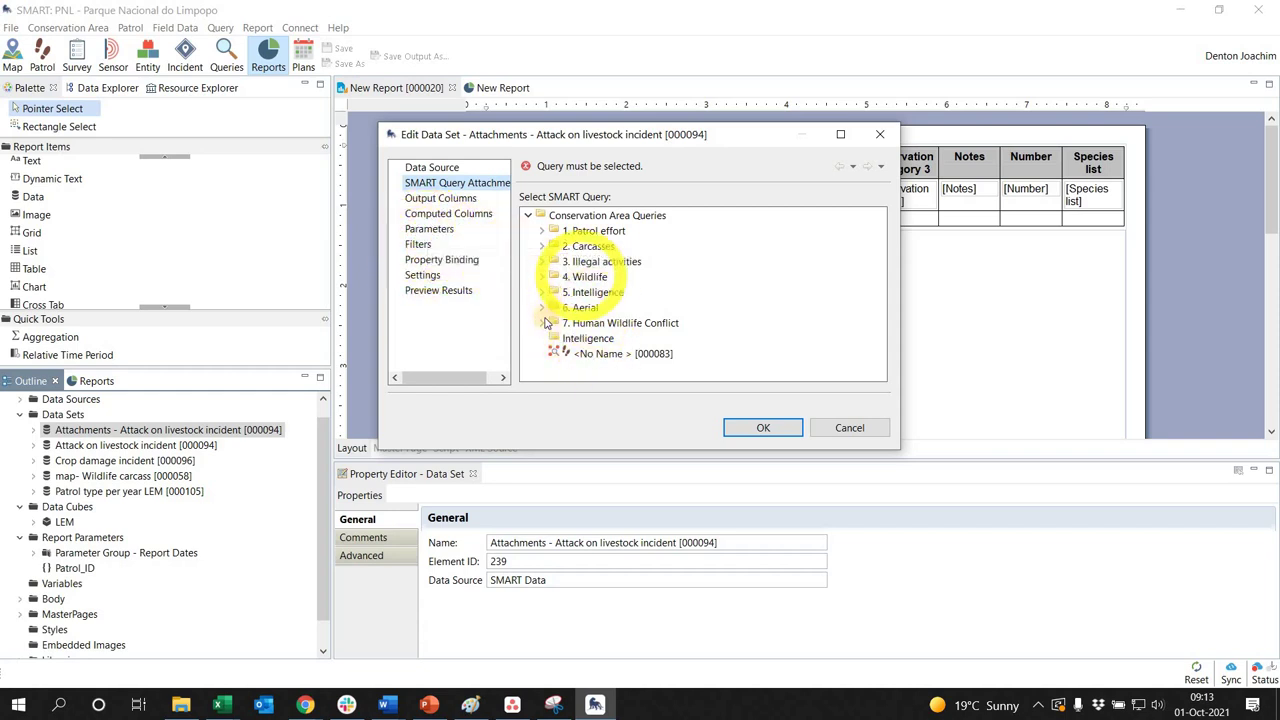
pyautogui.click(541, 323)
pyautogui.click(554, 338)
pyautogui.click(688, 340)
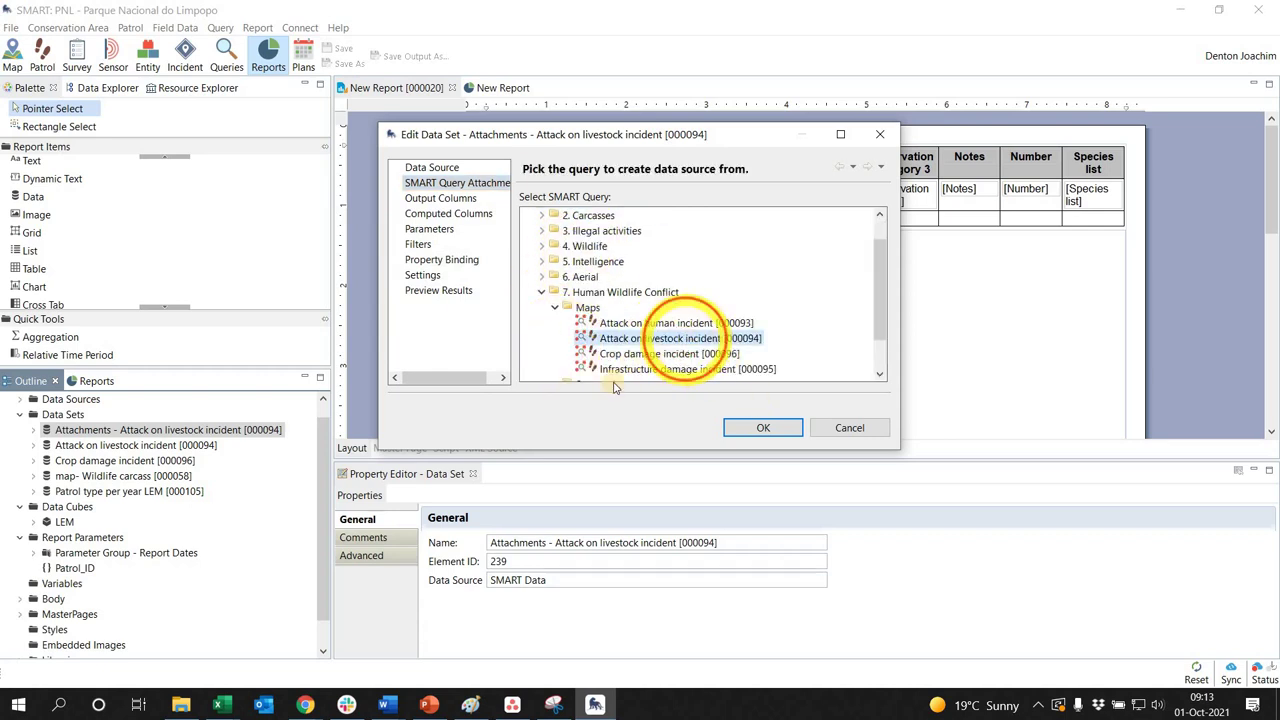
pyautogui.click(426, 230)
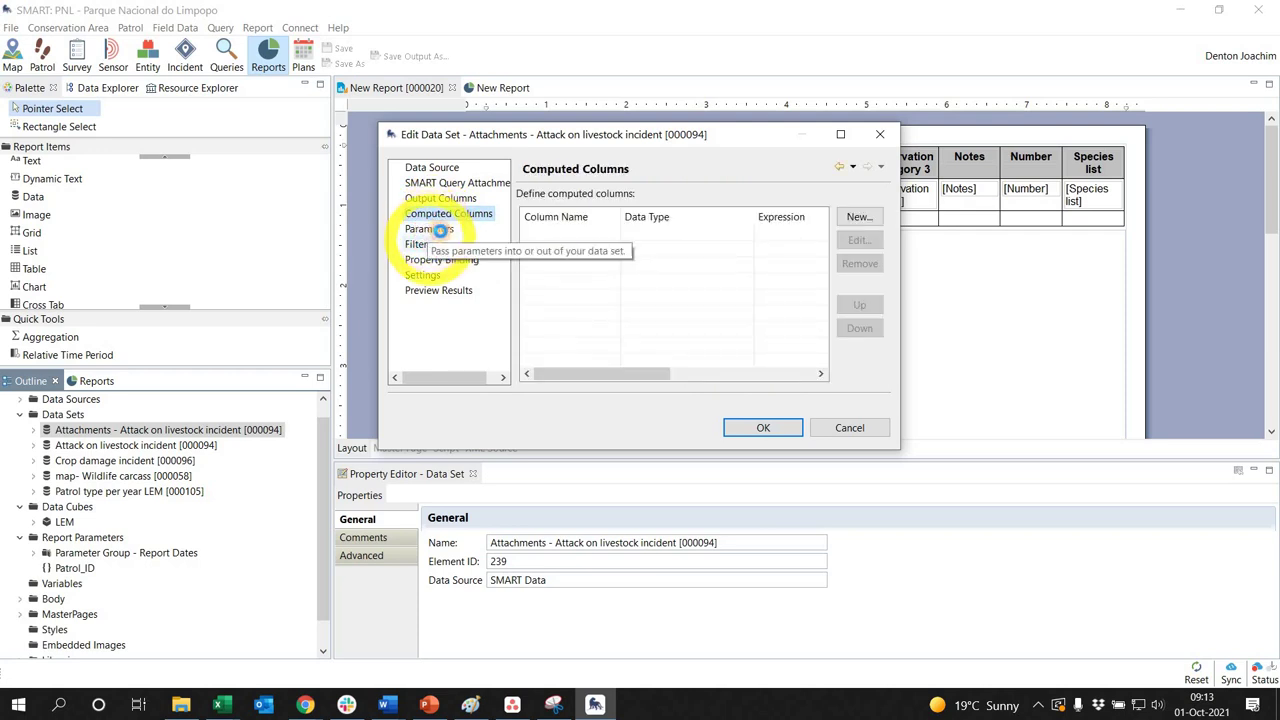
# Add String data set parameter Patrol_id linked to report parameter Patrol_ID, and apply it.
pyautogui.click(430, 231)
pyautogui.click(860, 201)
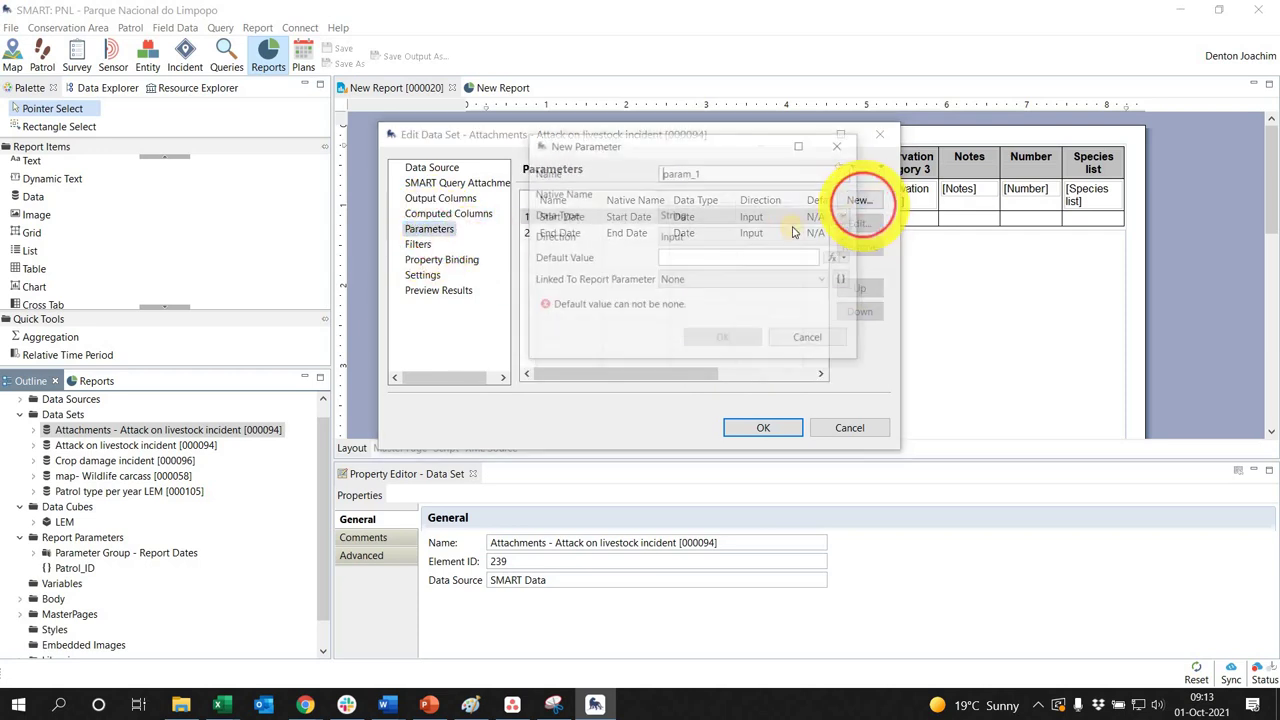
pyautogui.doubleClick(675, 172)
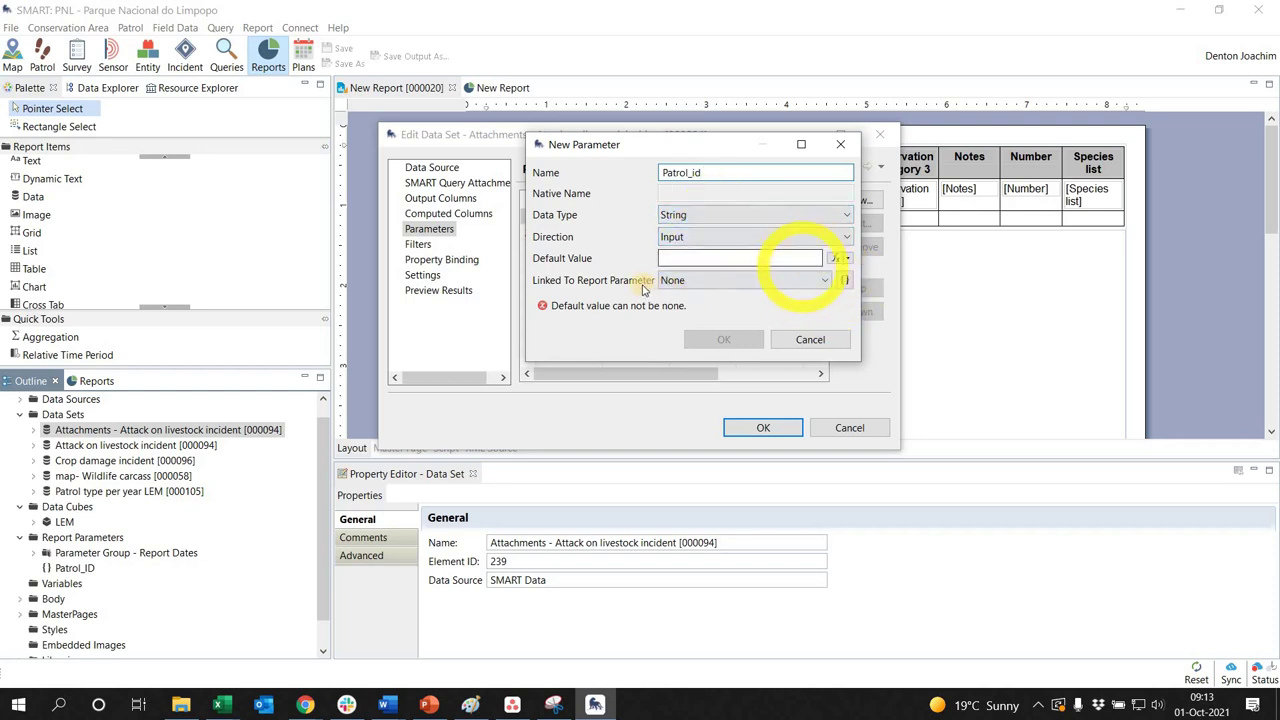
pyautogui.click(700, 280)
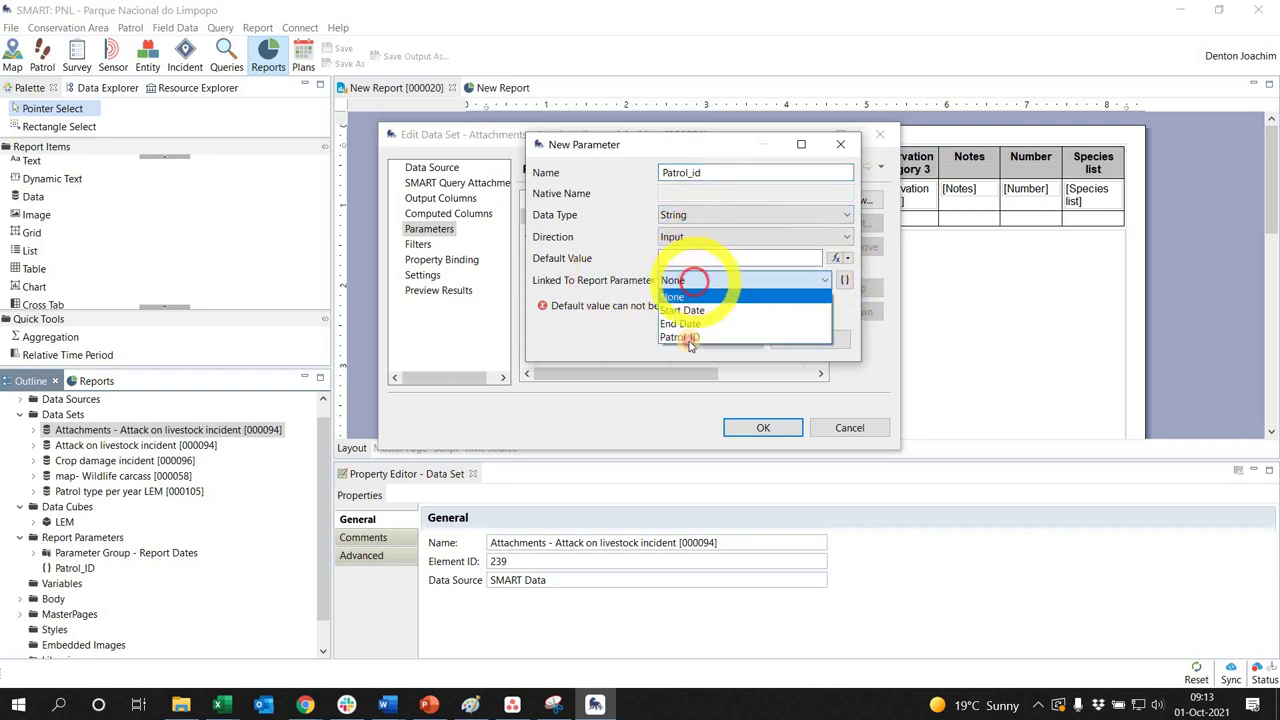
pyautogui.click(714, 340)
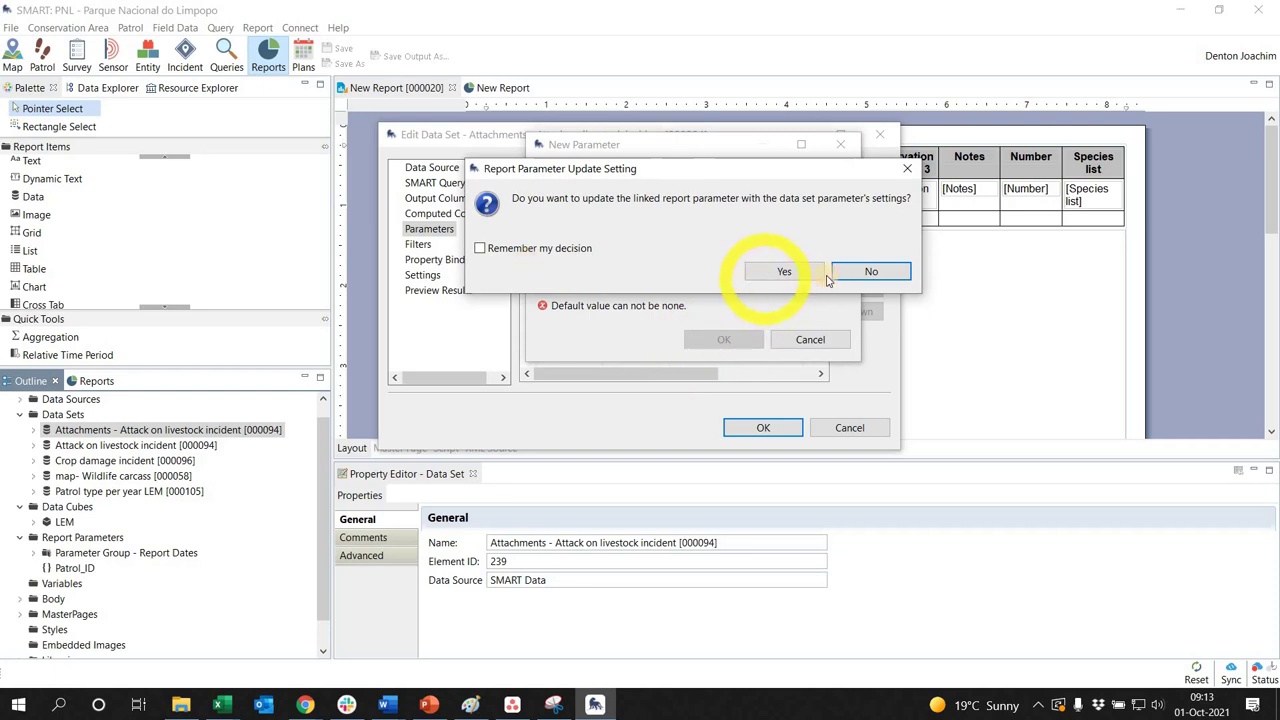
pyautogui.click(784, 271)
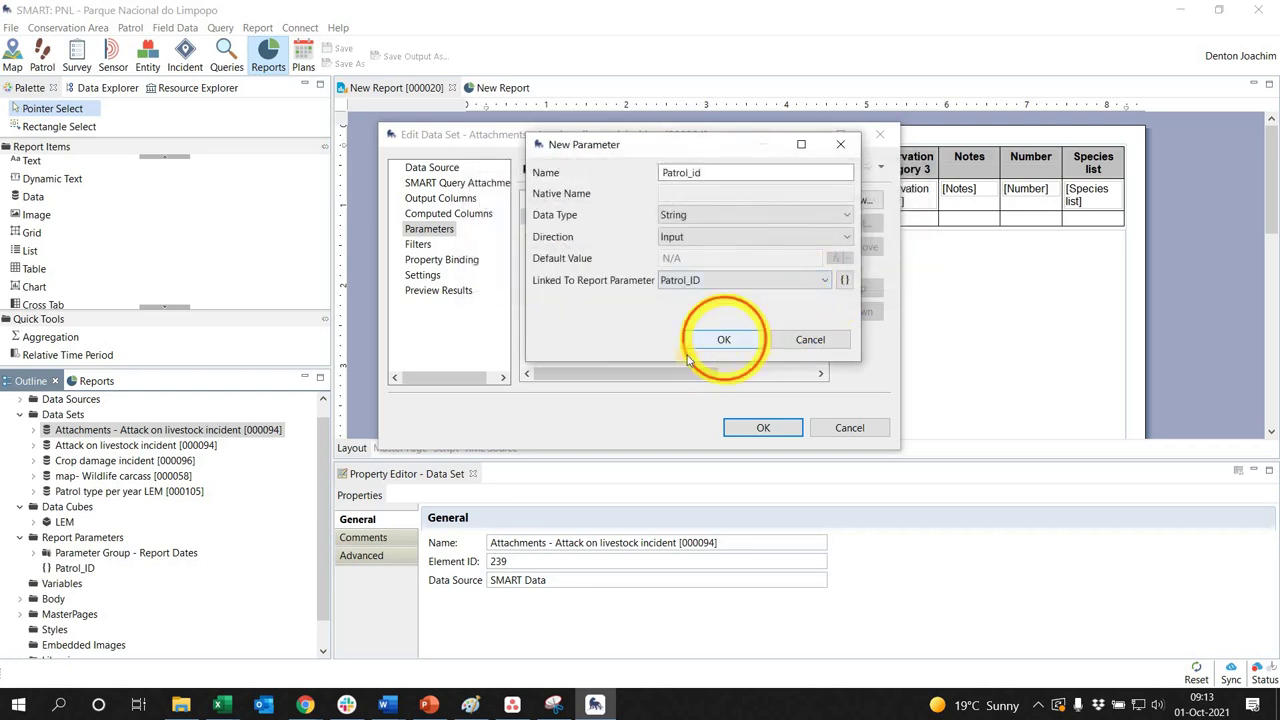
pyautogui.click(720, 340)
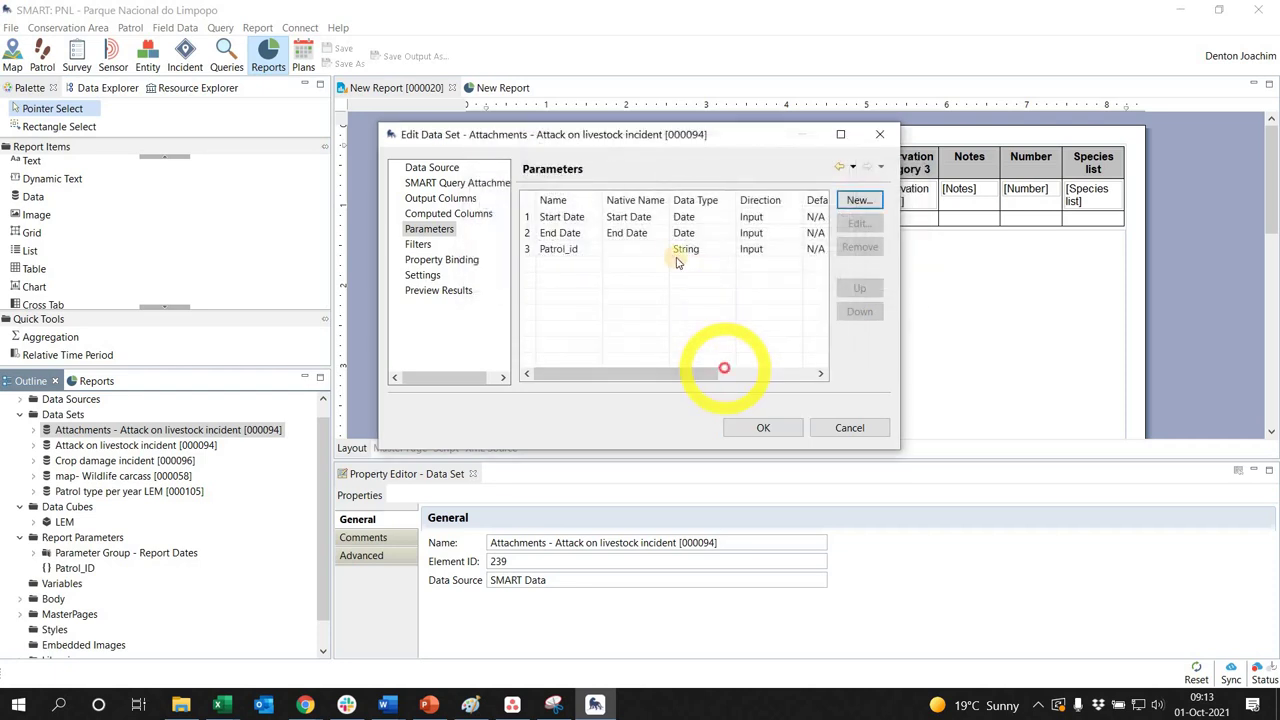
pyautogui.click(763, 428)
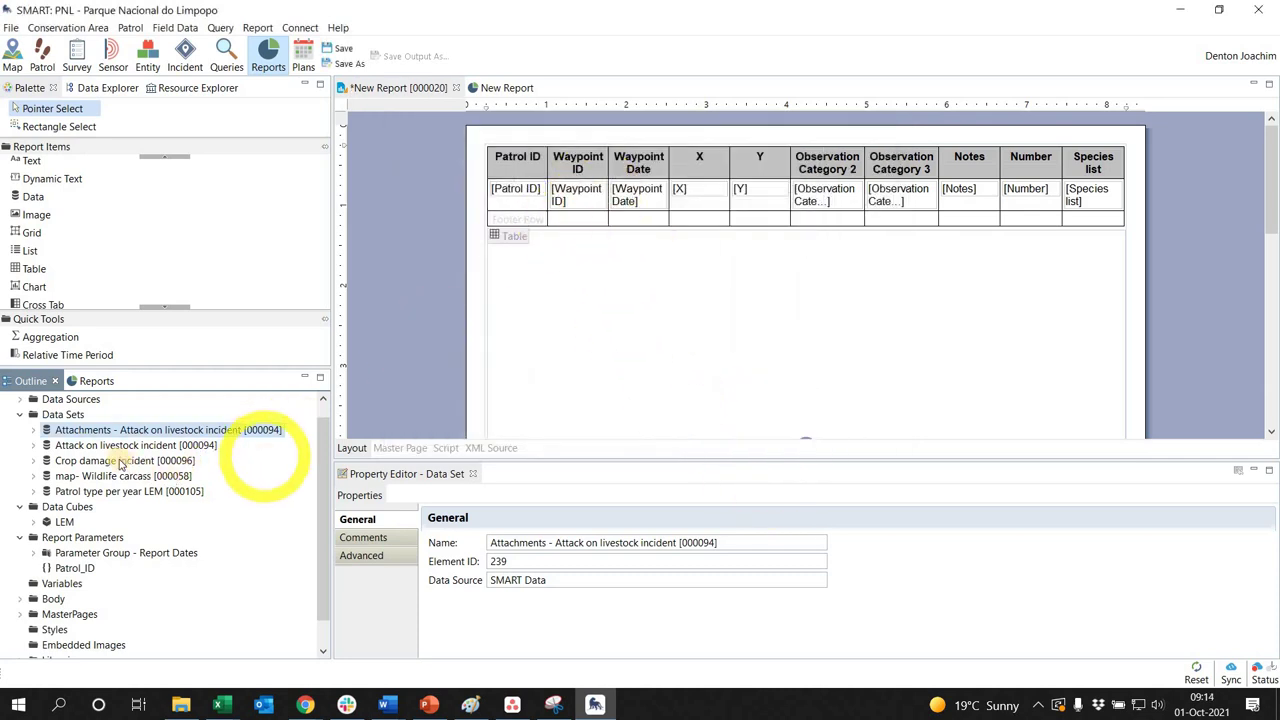
# Start a new parameter in the Attack on livestock data set's Parameters page.
pyautogui.rightClick(153, 448)
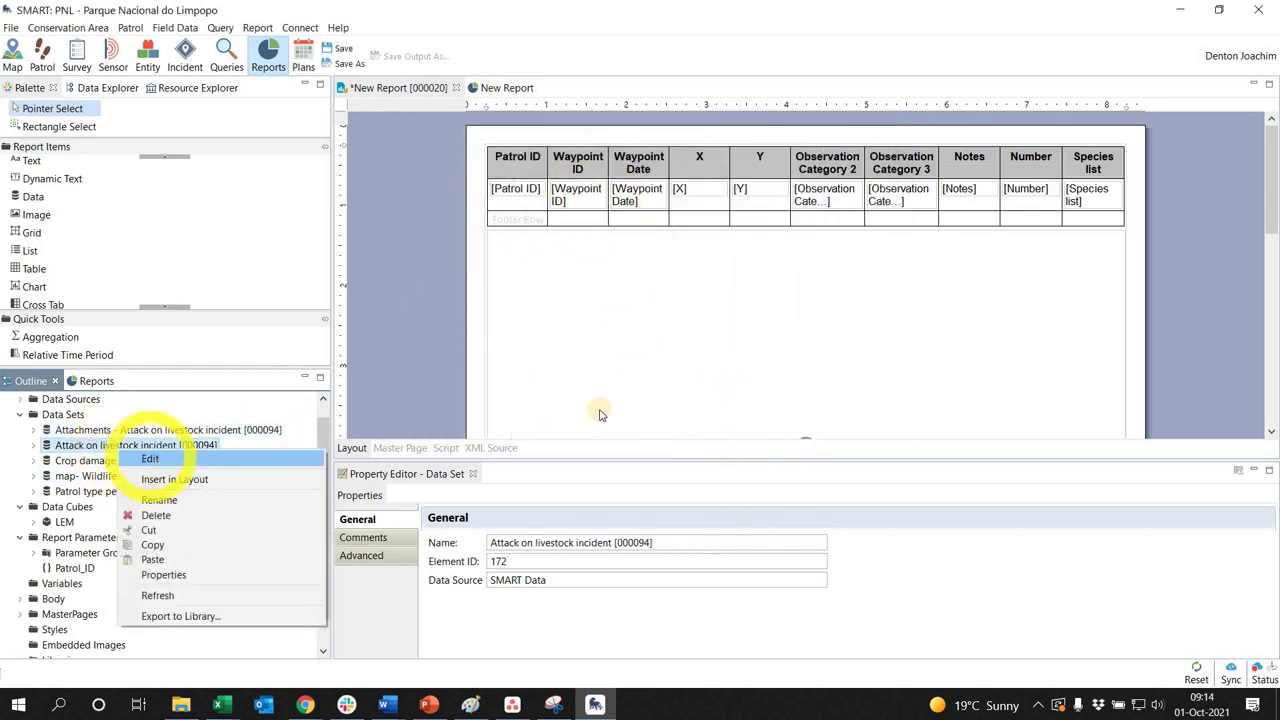
pyautogui.click(155, 460)
pyautogui.click(429, 229)
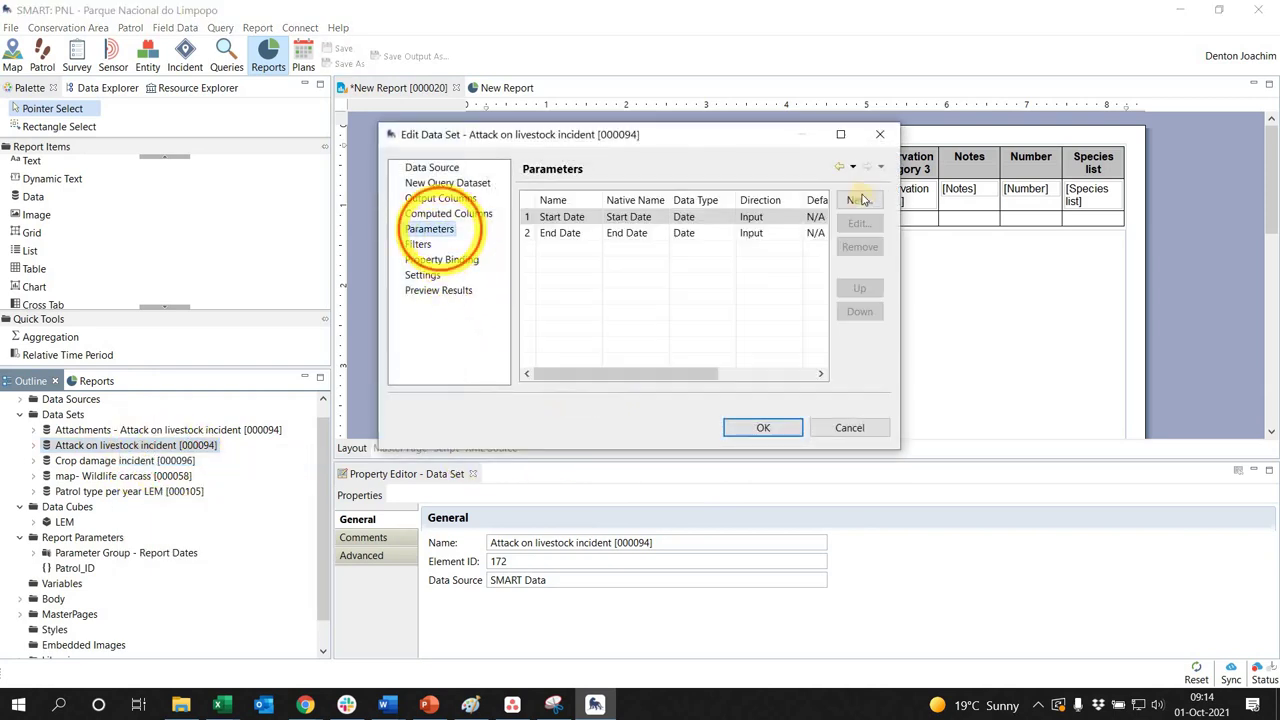
pyautogui.click(859, 200)
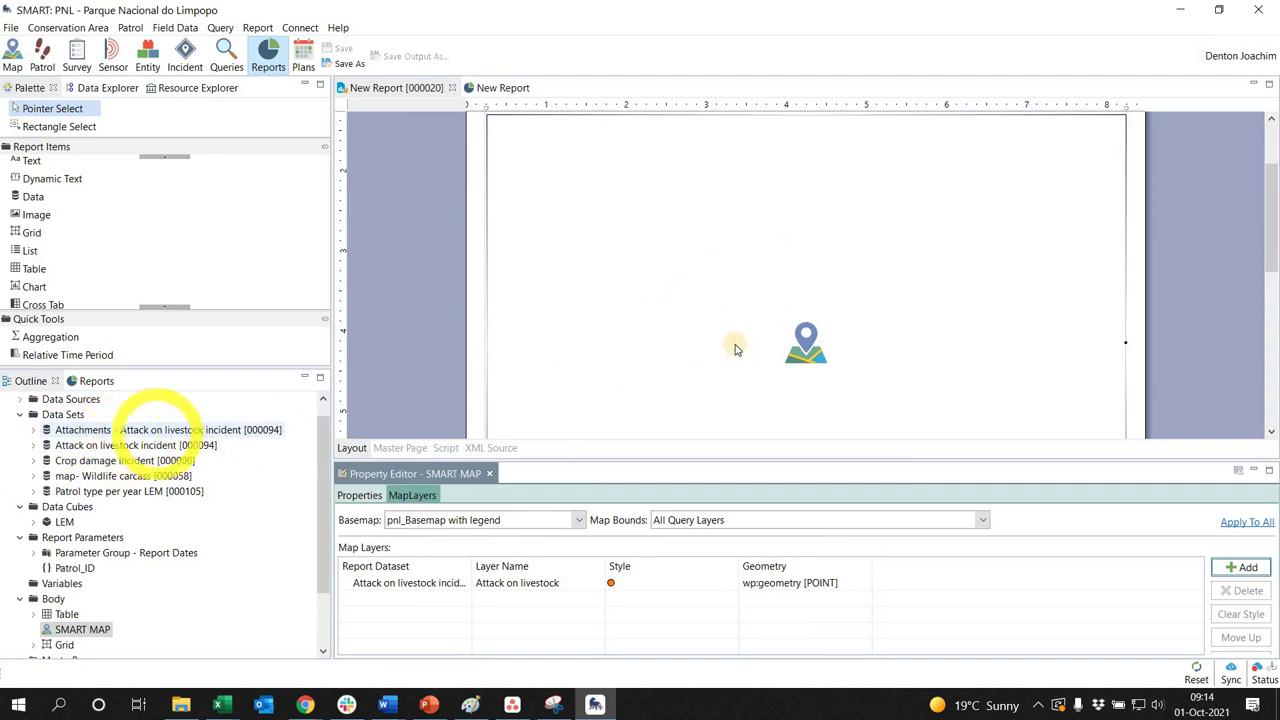
# Drag the Attack on livestock data set onto the SMART MAP item as a point layer.
pyautogui.scroll(-3, 735, 345)
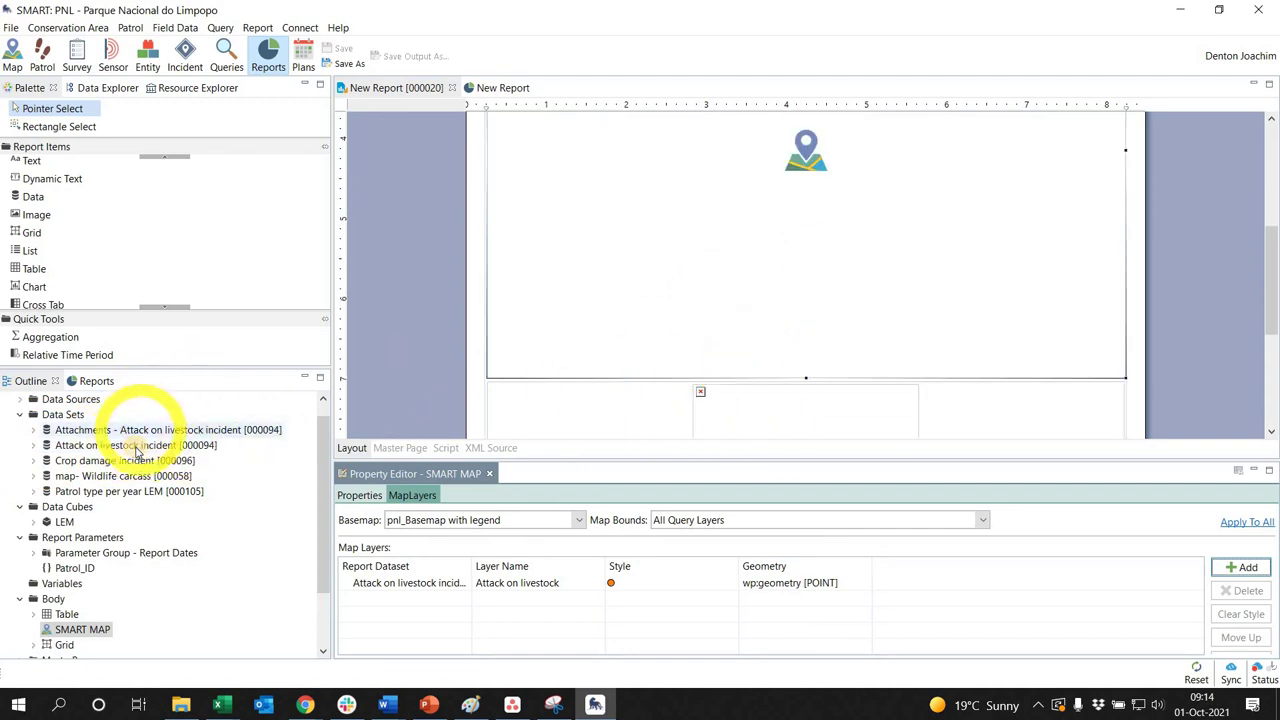
pyautogui.moveTo(136, 446); pyautogui.dragTo(648, 368)
pyautogui.moveTo(765, 318); pyautogui.dragTo(765, 310)
pyautogui.scroll(4, 800, 320)
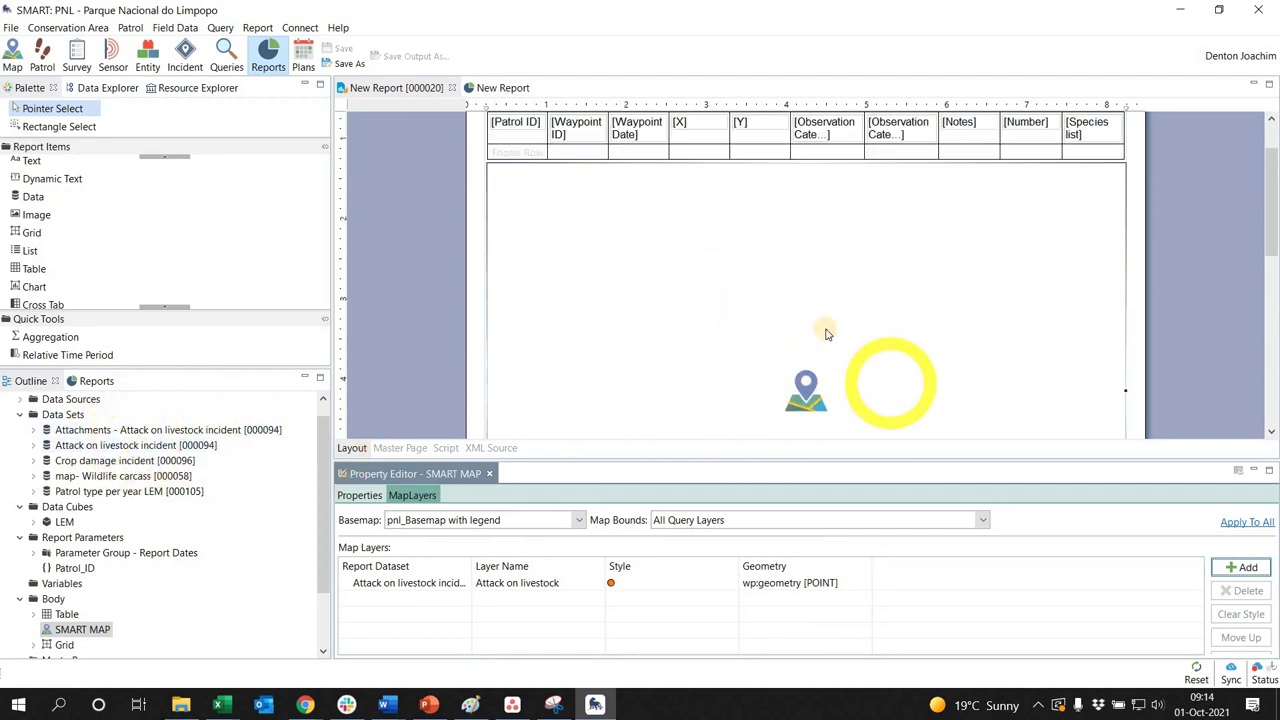
pyautogui.scroll(2, 775, 160)
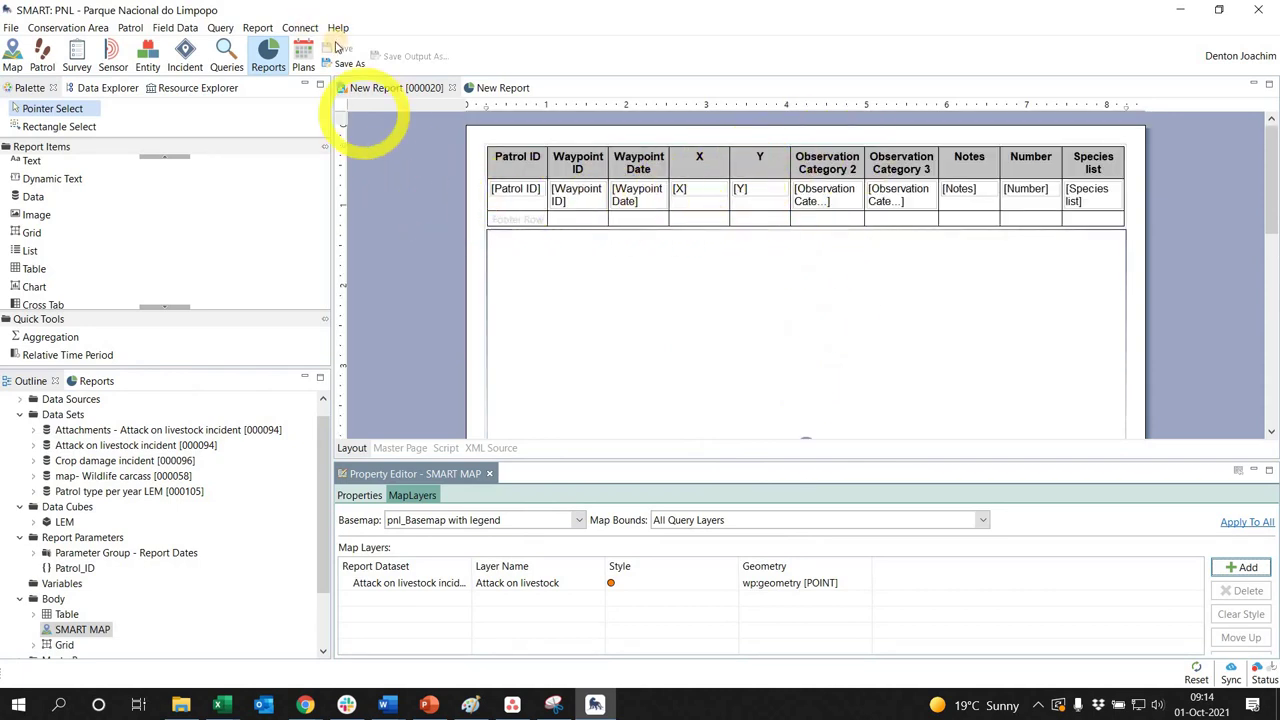
# Run New Report [000020] from the Reports list with Patrol_ID PNL_002411 and All Dates.
pyautogui.click(96, 381)
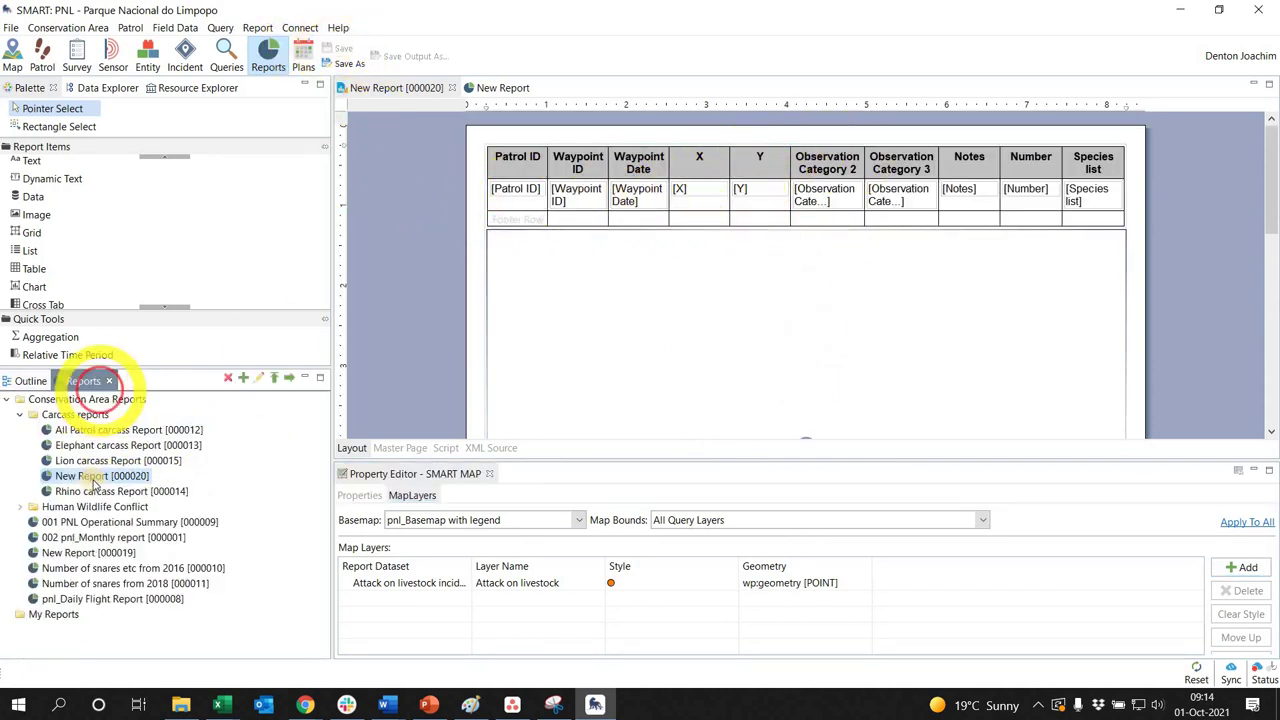
pyautogui.rightClick(100, 477)
pyautogui.click(145, 491)
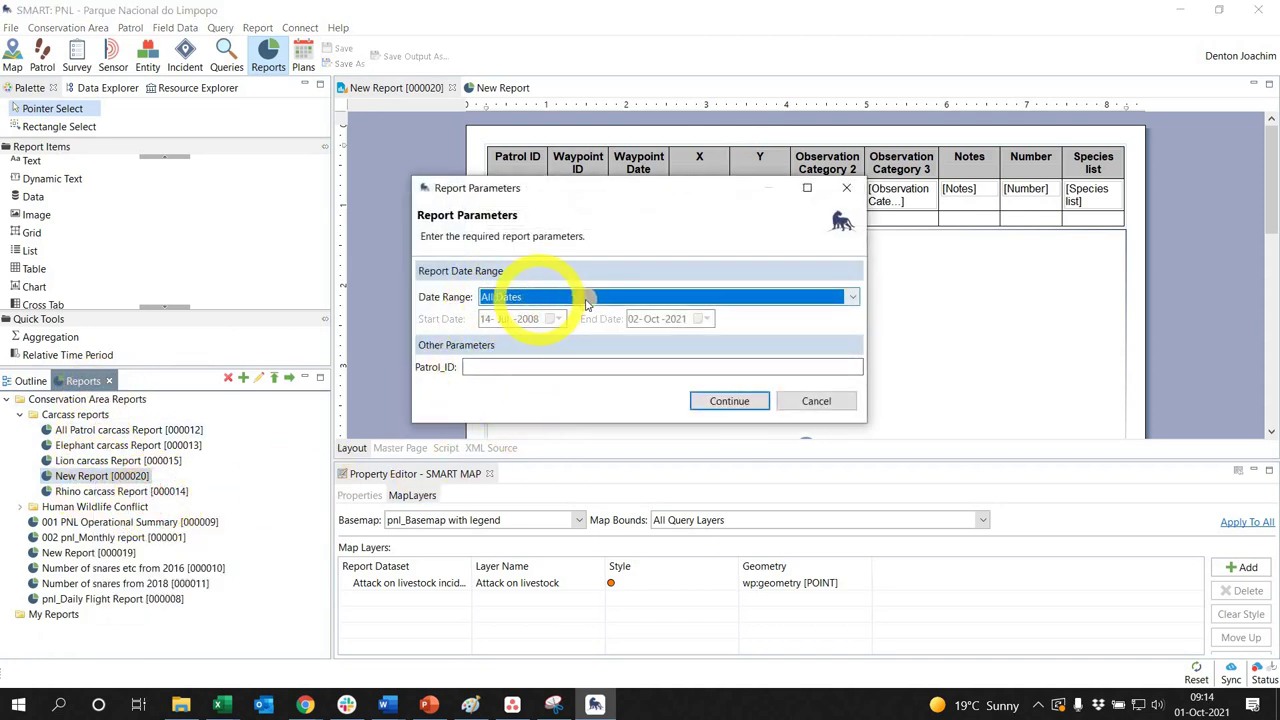
pyautogui.click(502, 367)
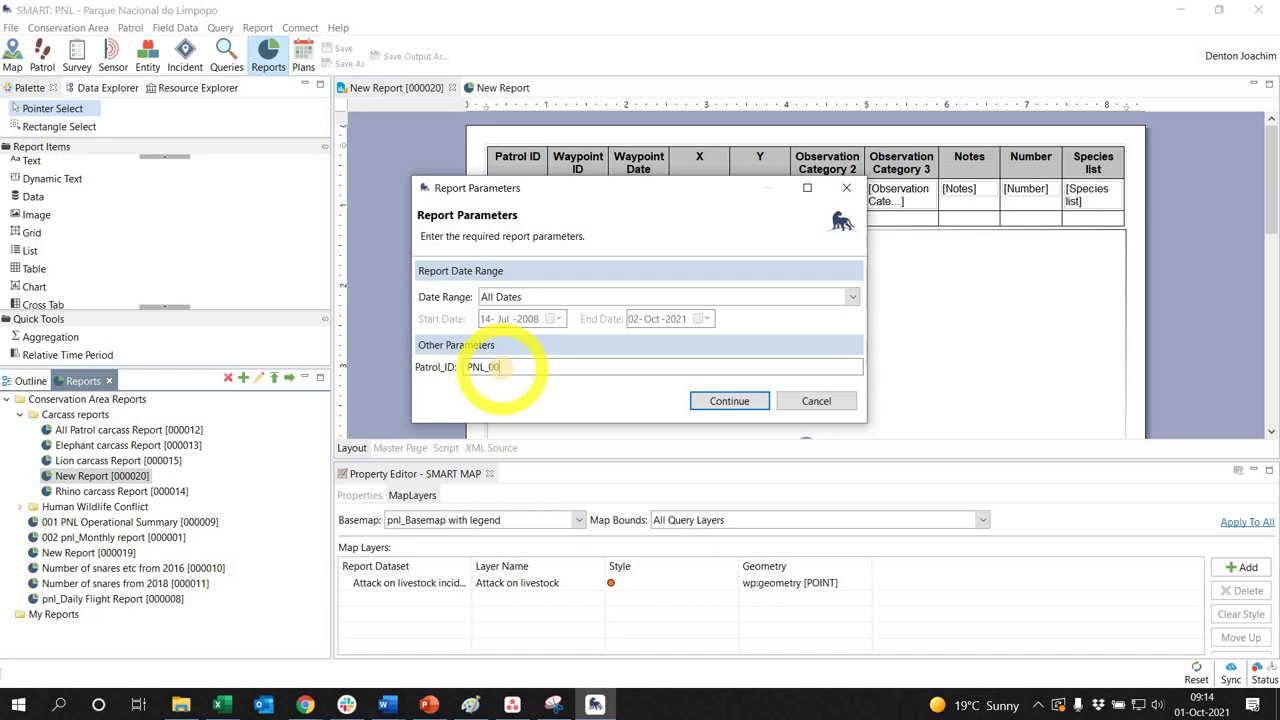
pyautogui.click(500, 368)
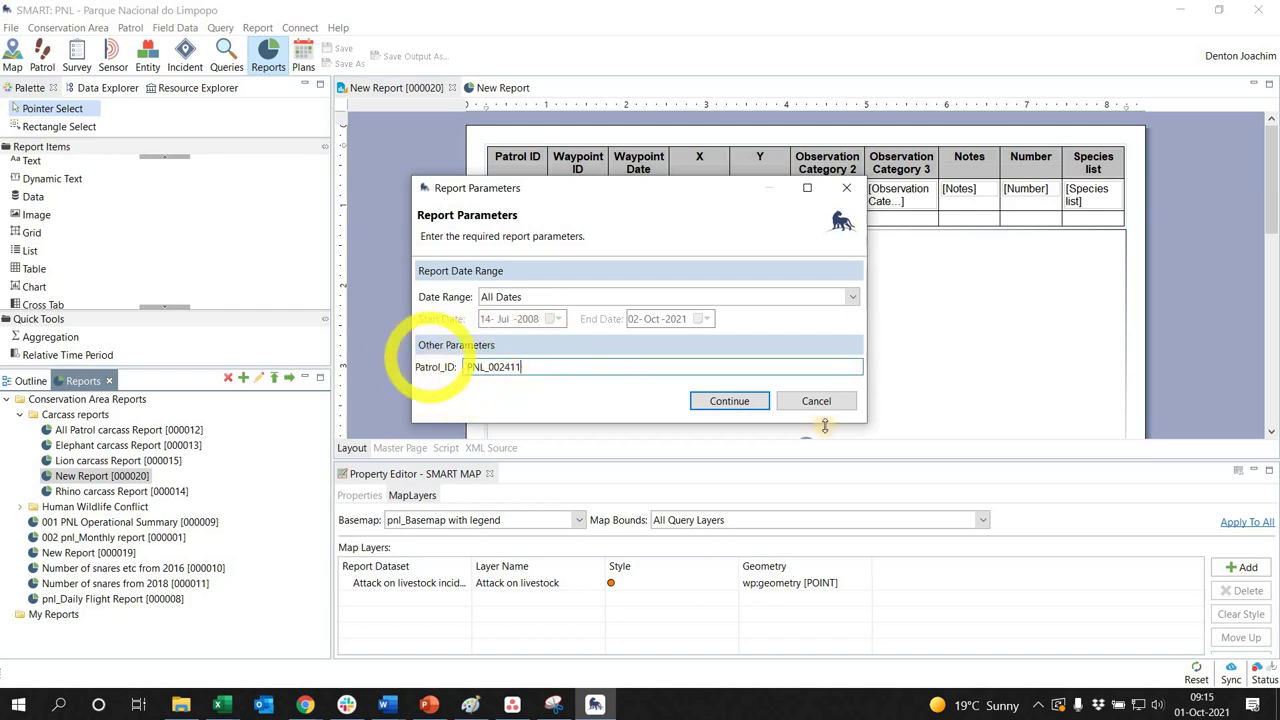
pyautogui.click(740, 401)
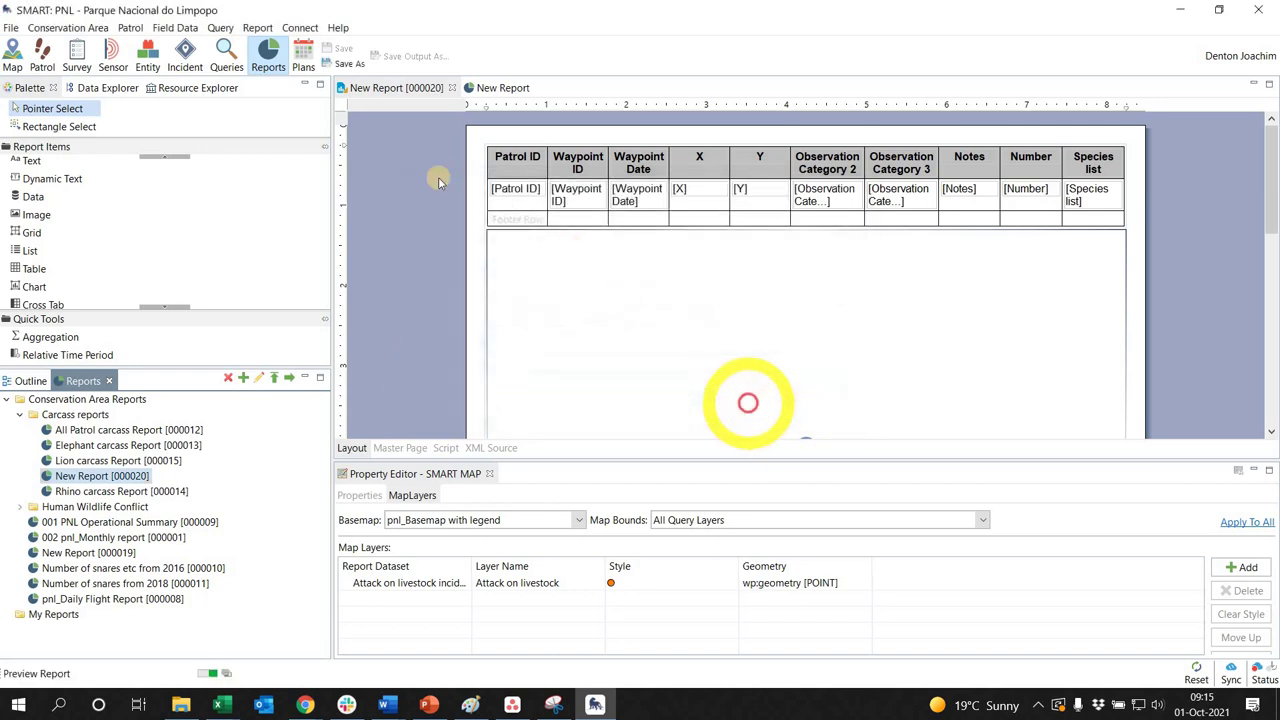
# Re-run the report with Date Range set to Custom, 29-Jul-2020 to 31-Jul-2020.
pyautogui.rightClick(108, 183)
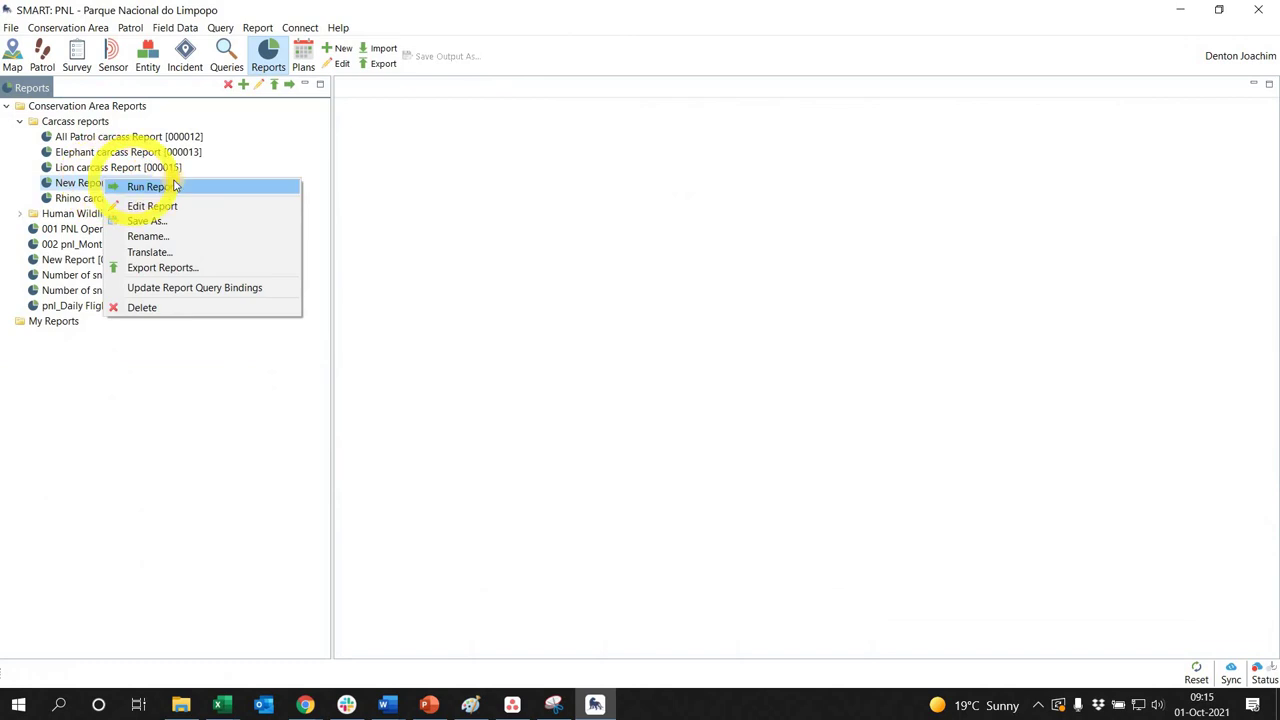
pyautogui.click(150, 187)
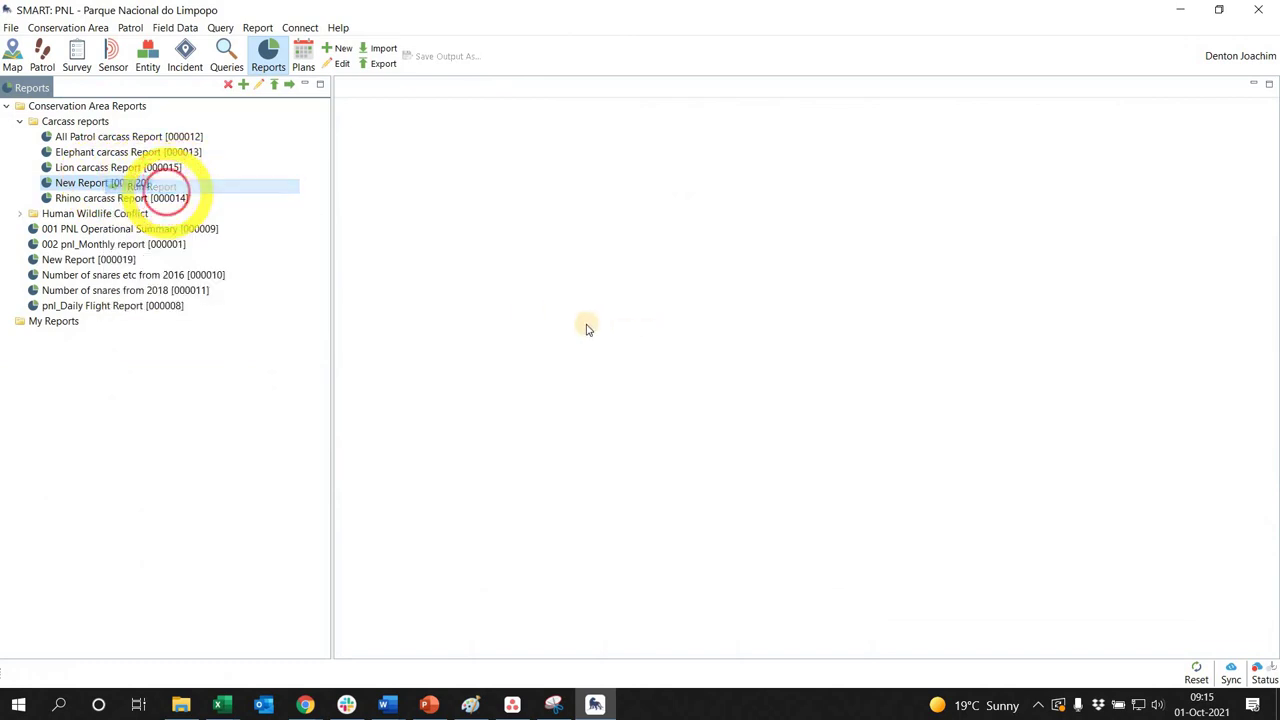
pyautogui.click(555, 298)
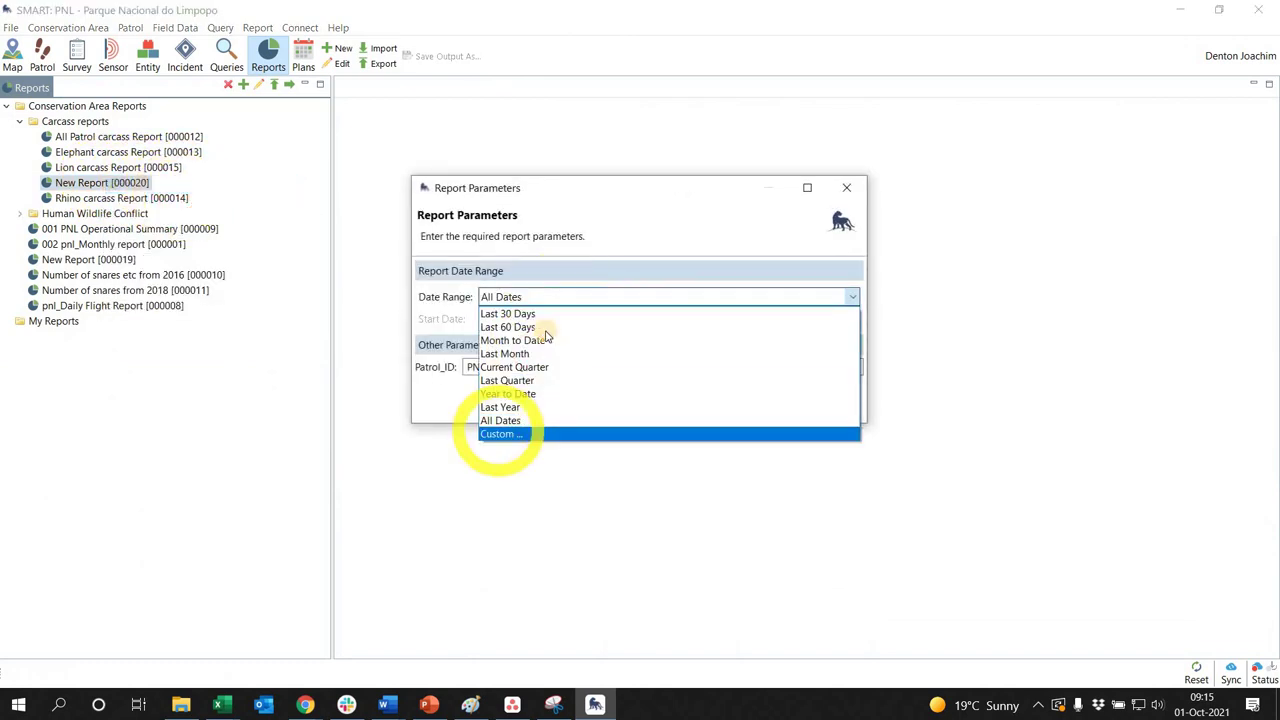
pyautogui.click(535, 425)
pyautogui.click(555, 320)
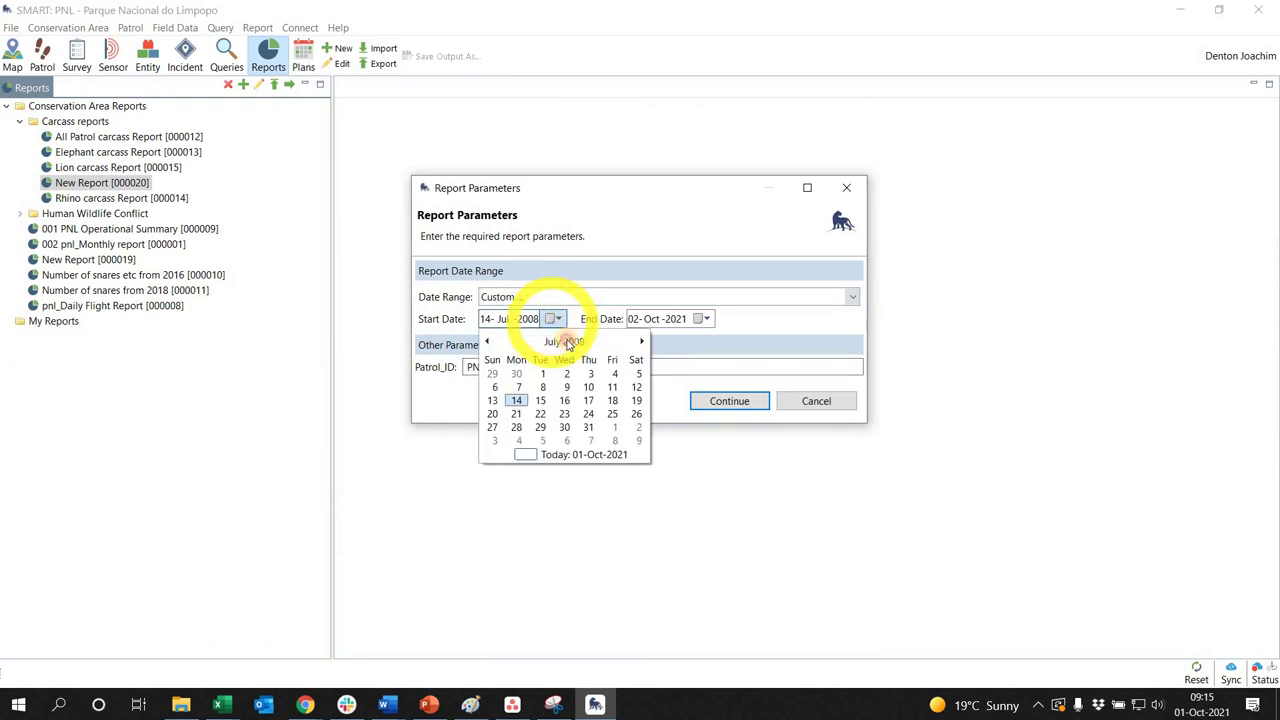
pyautogui.click(566, 342)
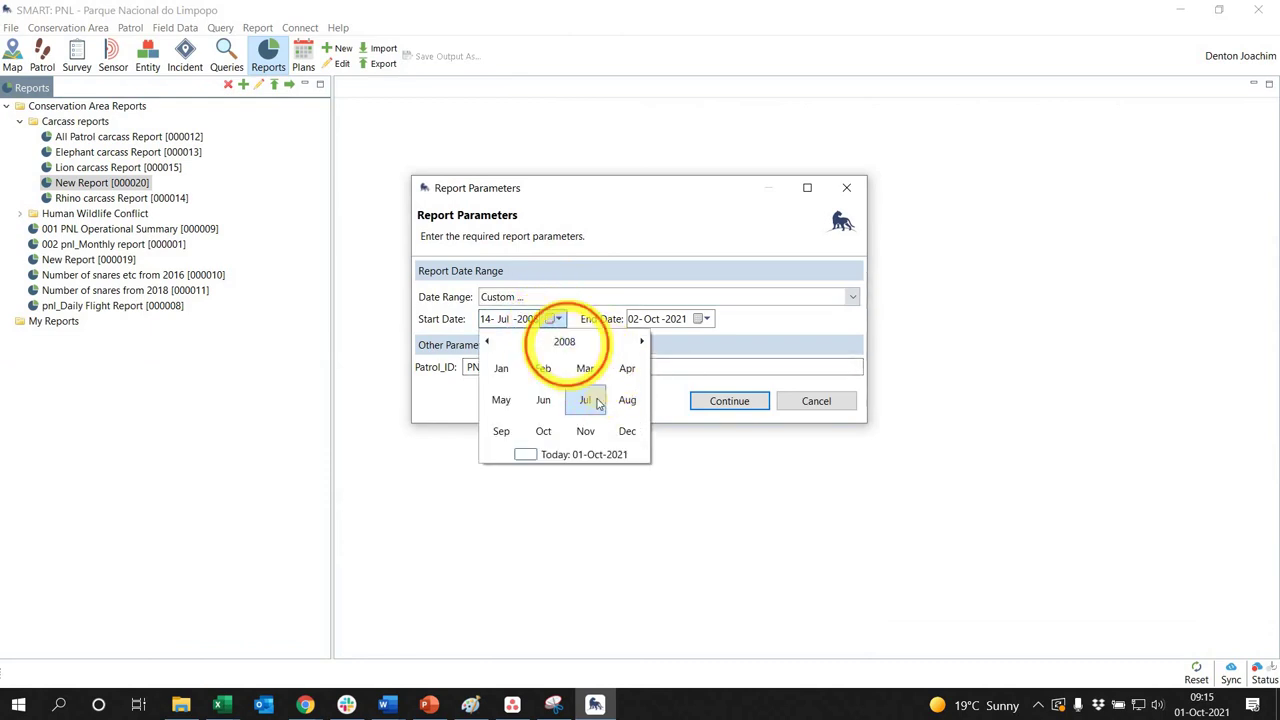
pyautogui.click(564, 341)
pyautogui.click(590, 420)
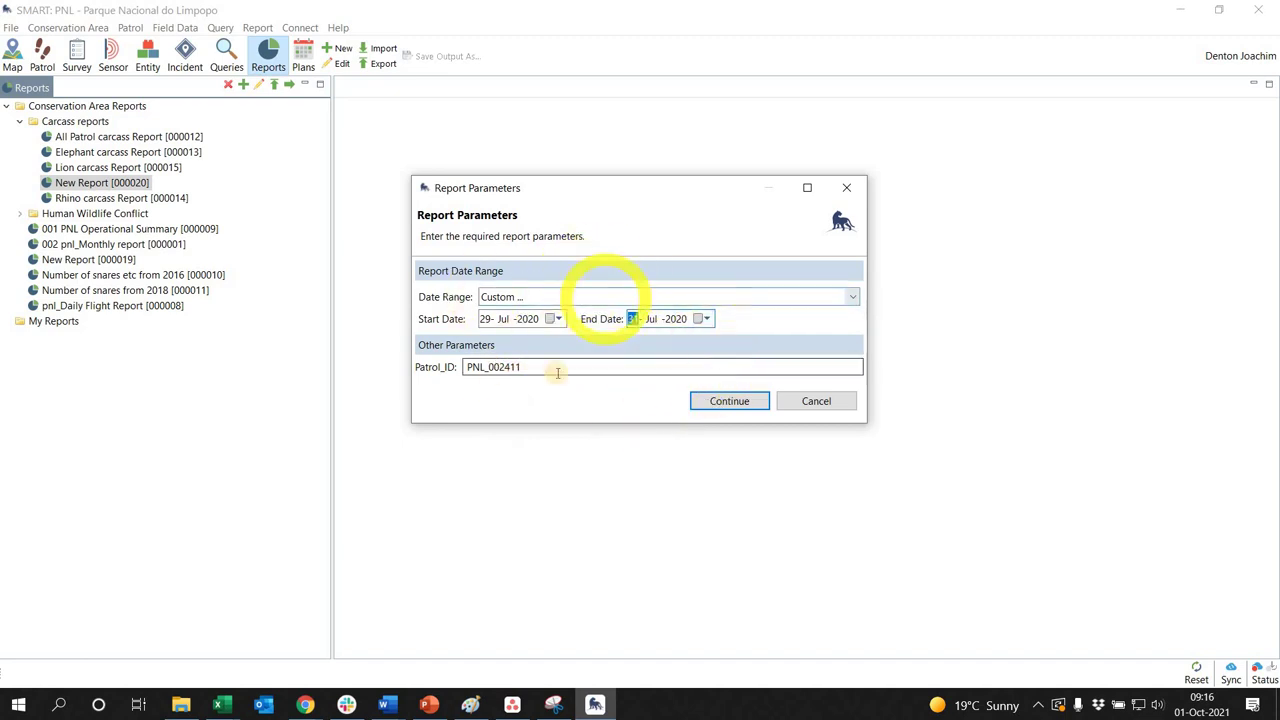
pyautogui.click(712, 400)
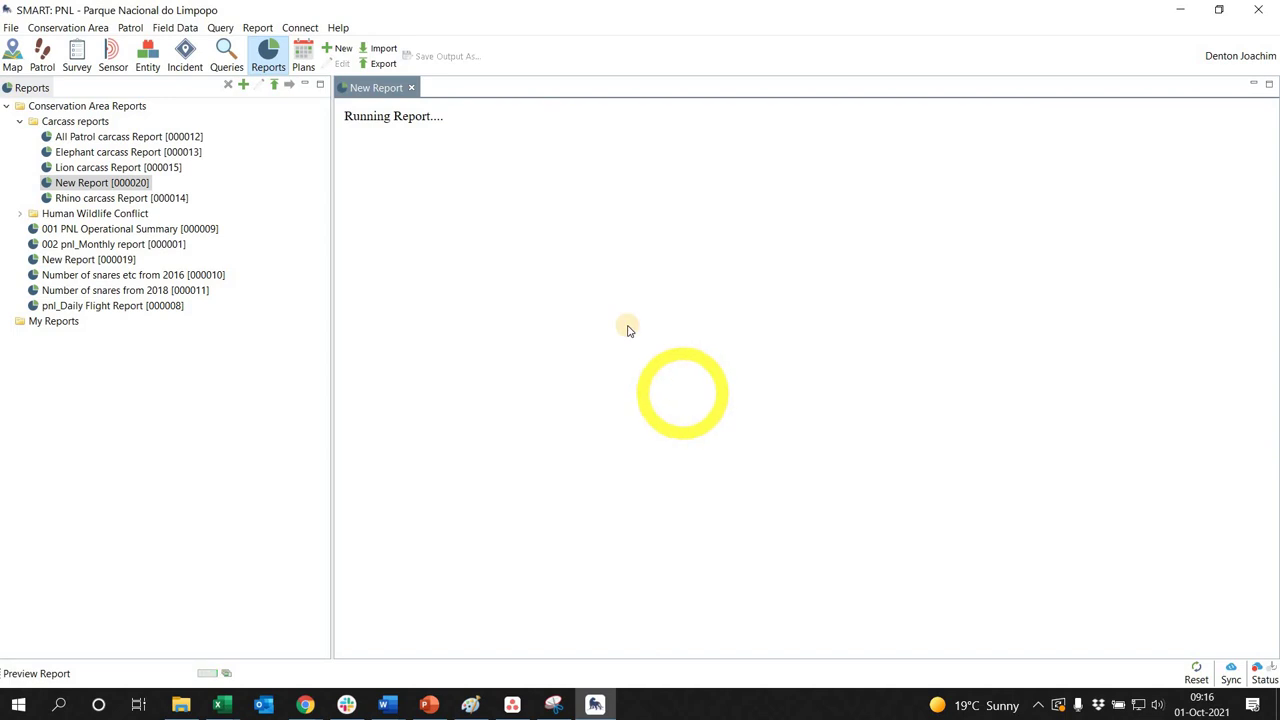
# Scroll through the preview's waypoint table, Attack on livestock map with legend, and attached photo.
pyautogui.click(632, 314)
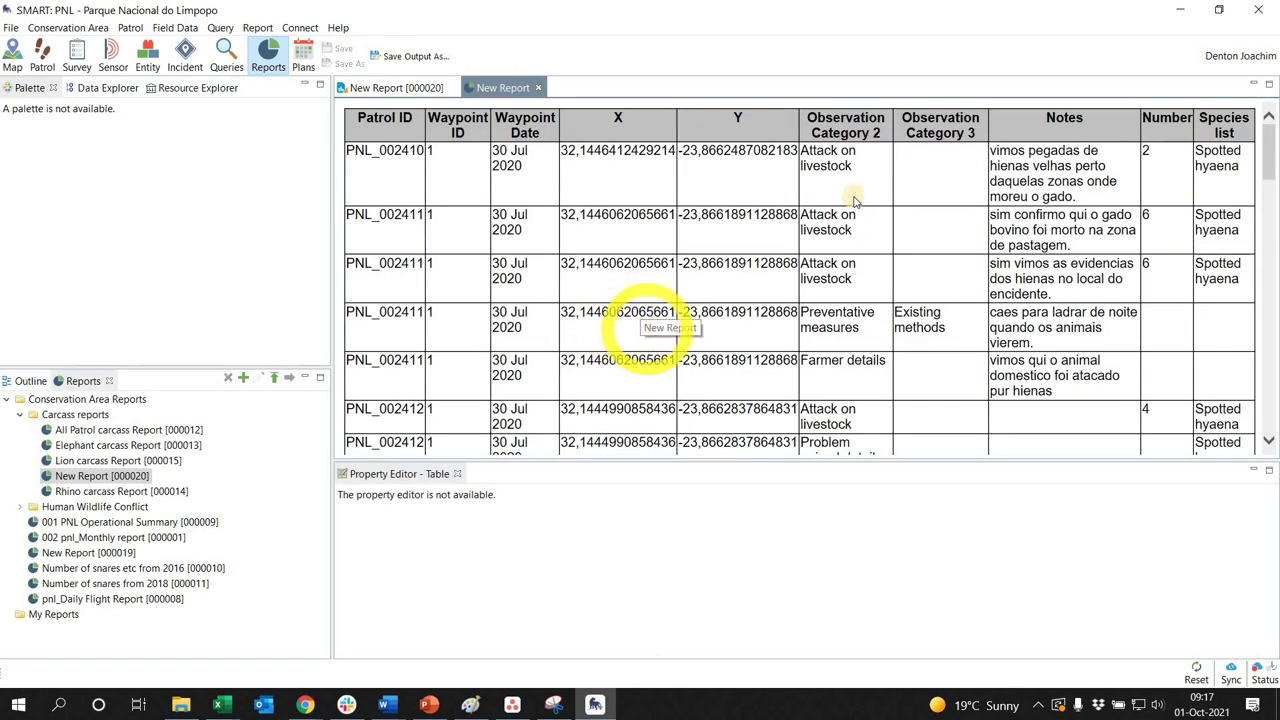
pyautogui.scroll(-1, 390, 328)
pyautogui.scroll(-1, 390, 328)
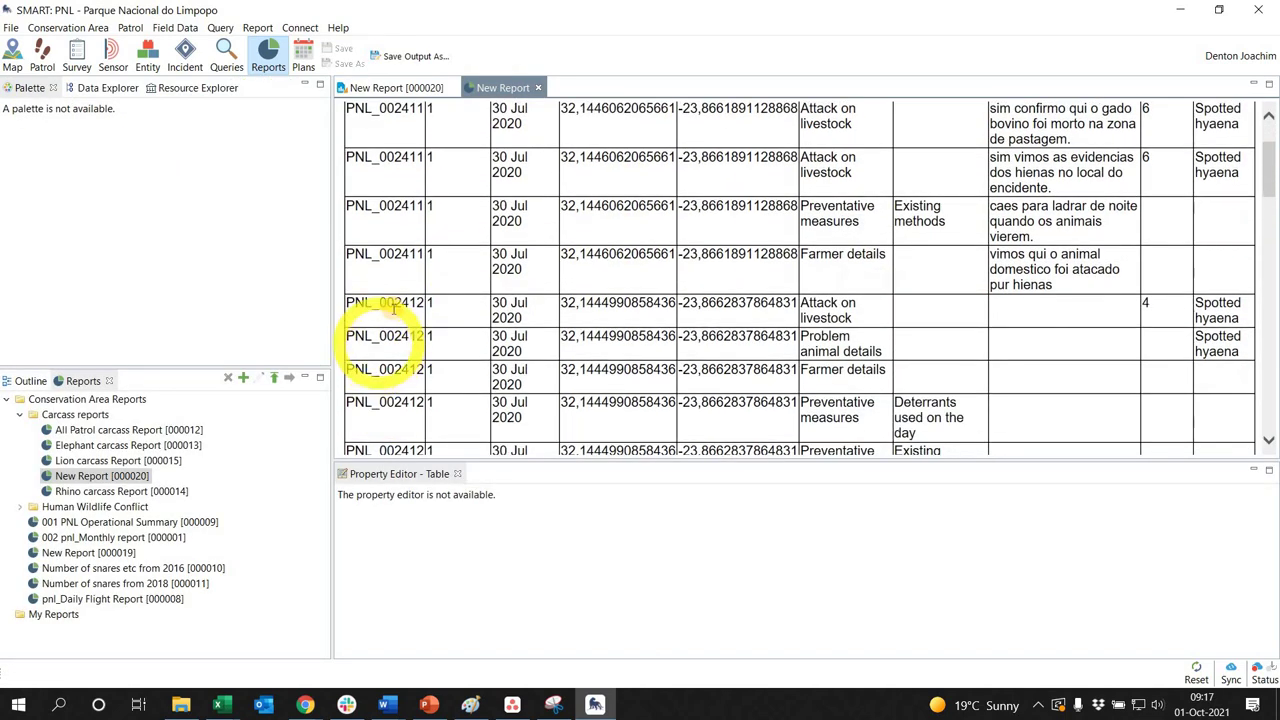
pyautogui.scroll(-6, 392, 318)
pyautogui.scroll(-6, 392, 318)
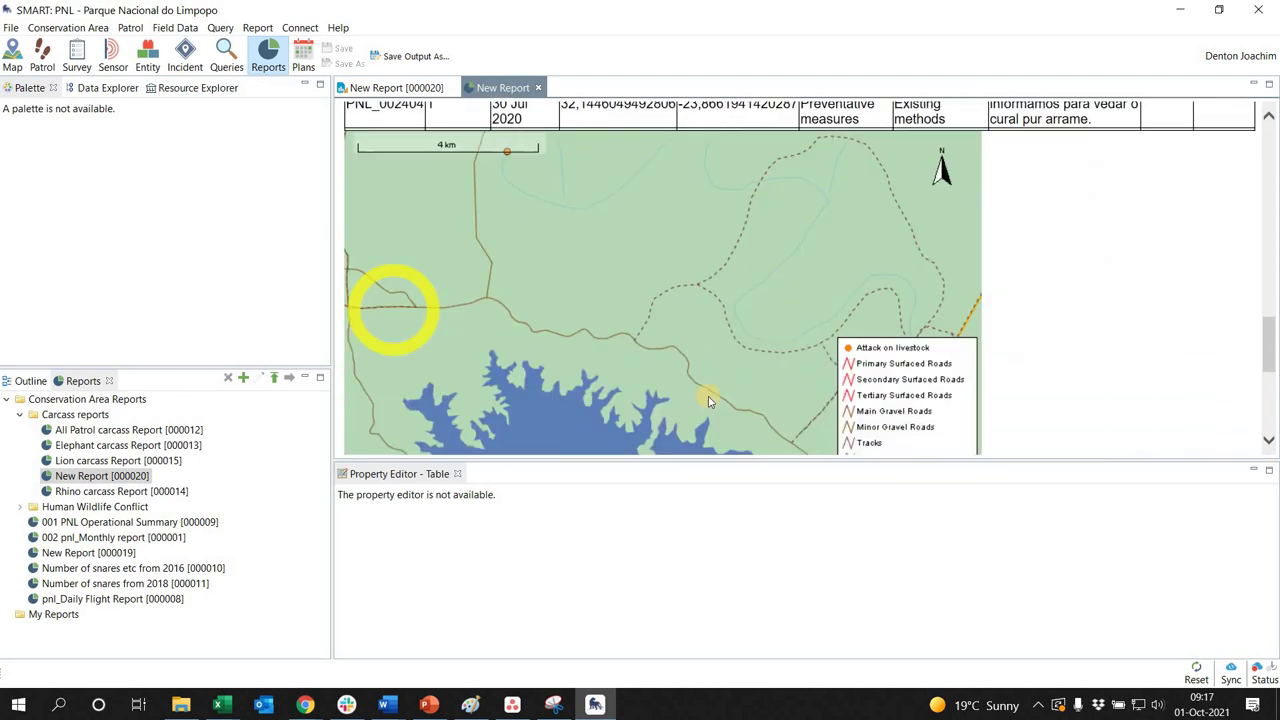
pyautogui.scroll(-1, 815, 375)
pyautogui.scroll(-3, 800, 310)
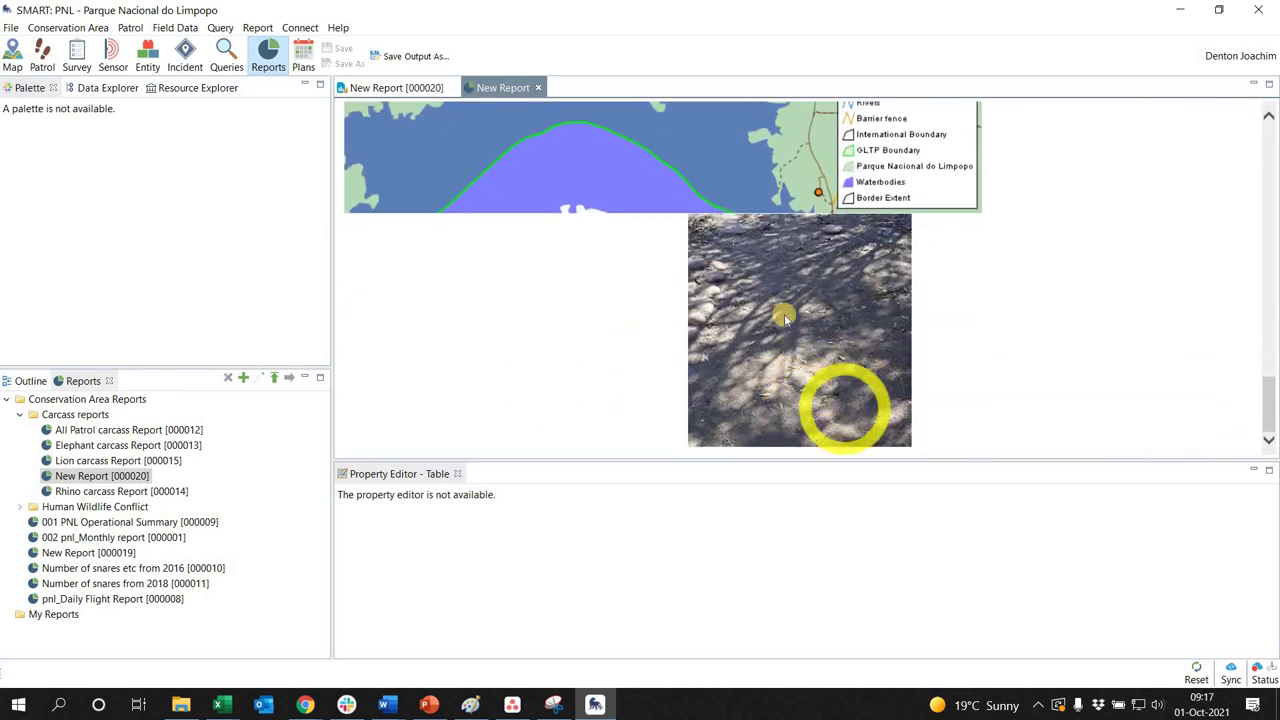